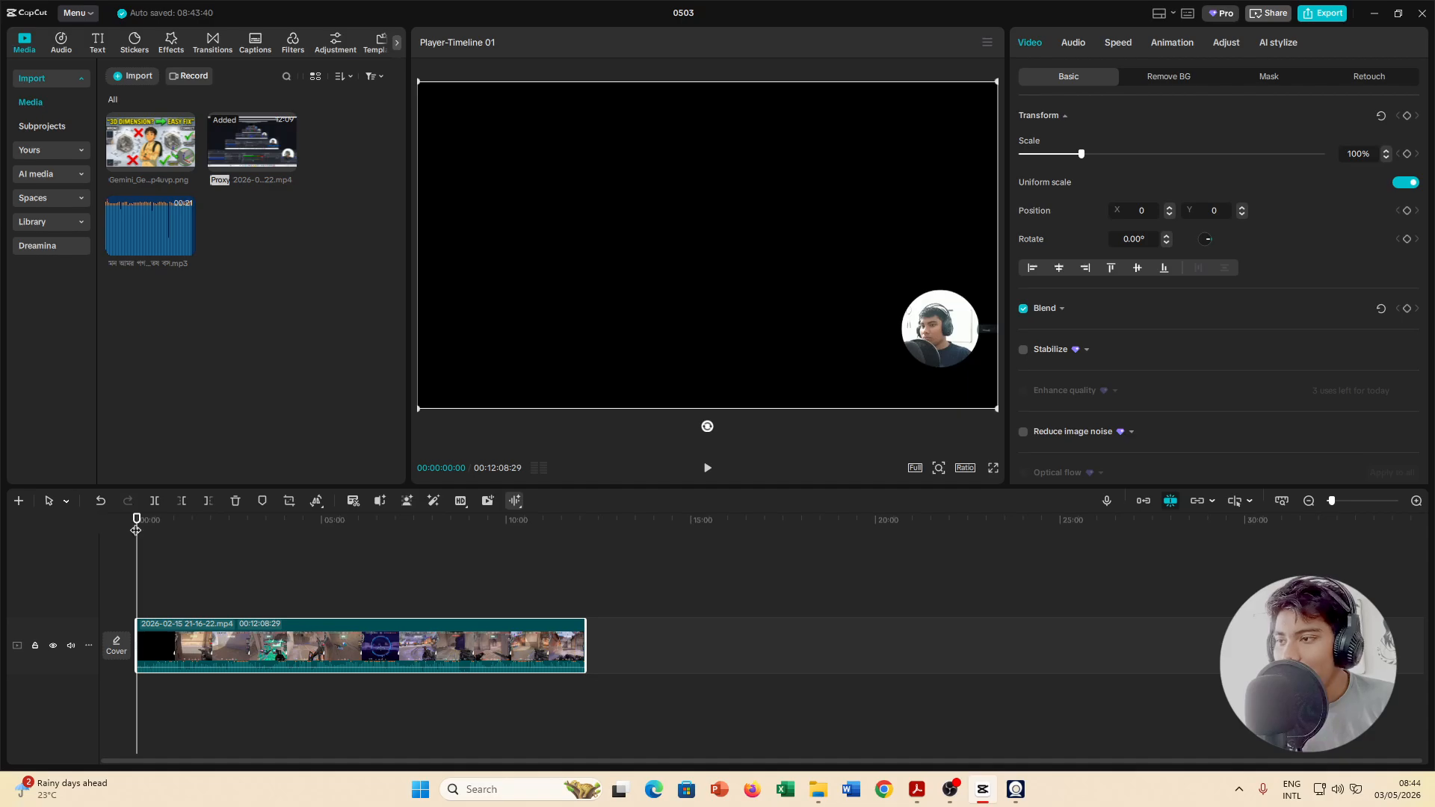
Step: Play the gameplay clip from about 00:05:35 and place the MP3 music clip beneath it at 00:05:45:45
left_click_drag(136, 531, 343, 549)
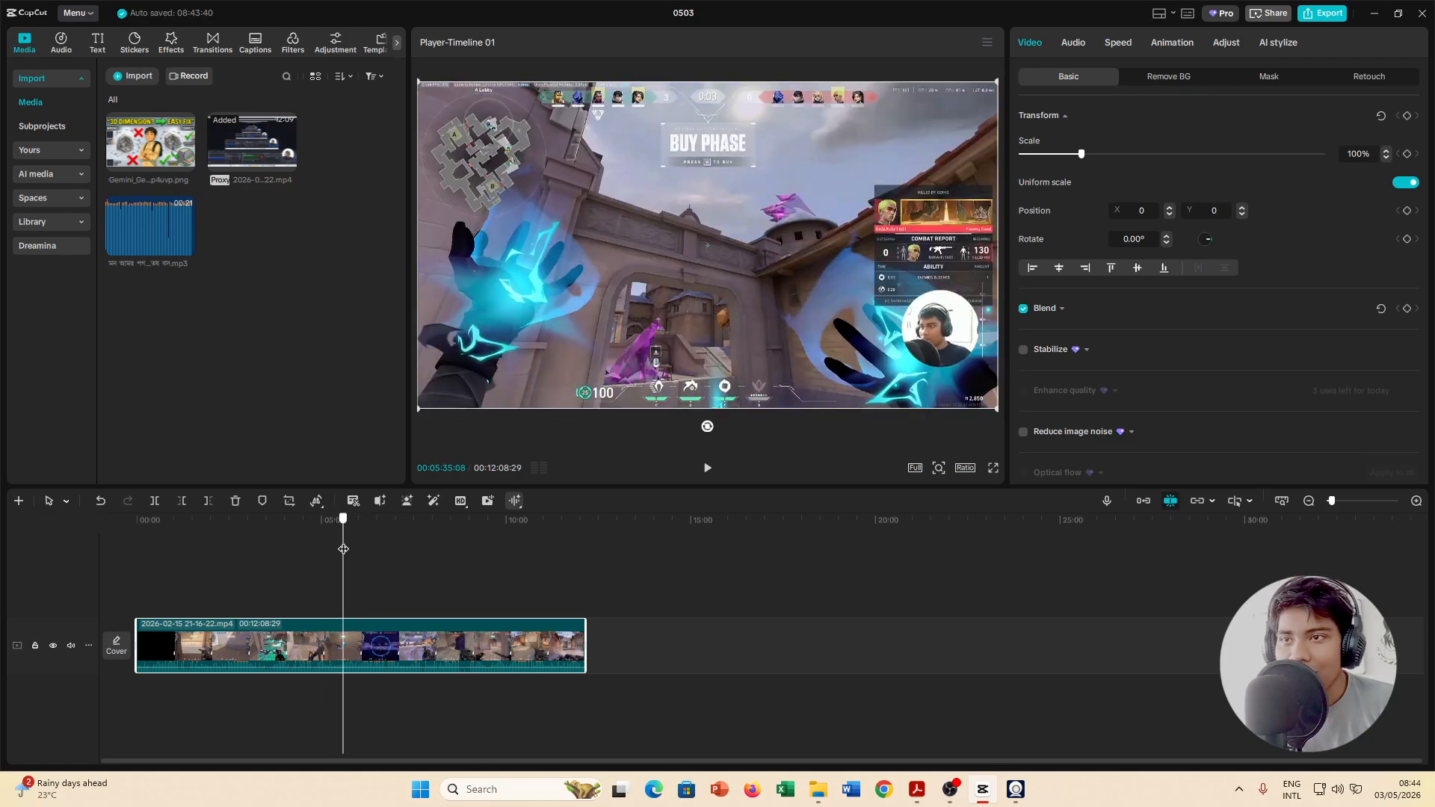
left_click(713, 471)
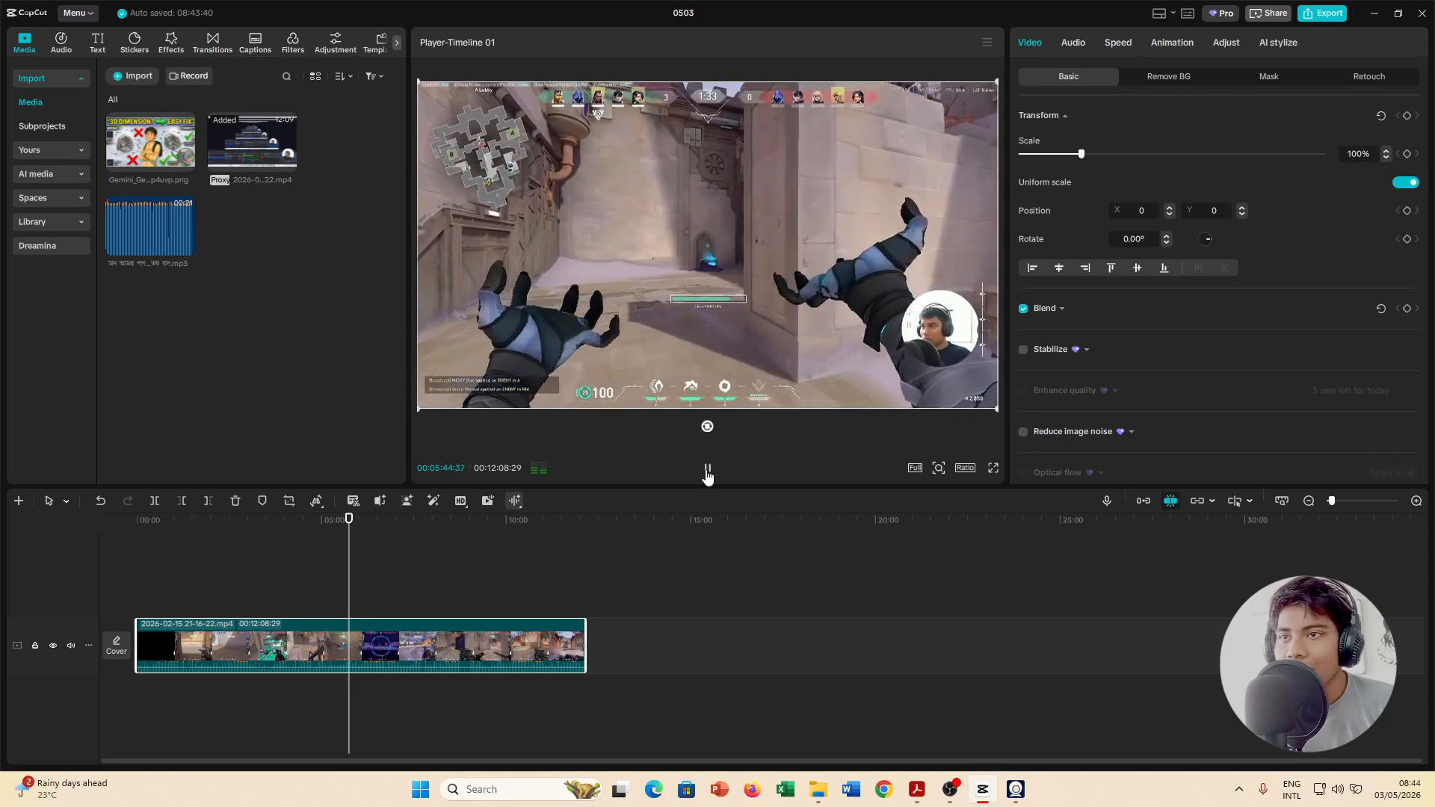
left_click(708, 468)
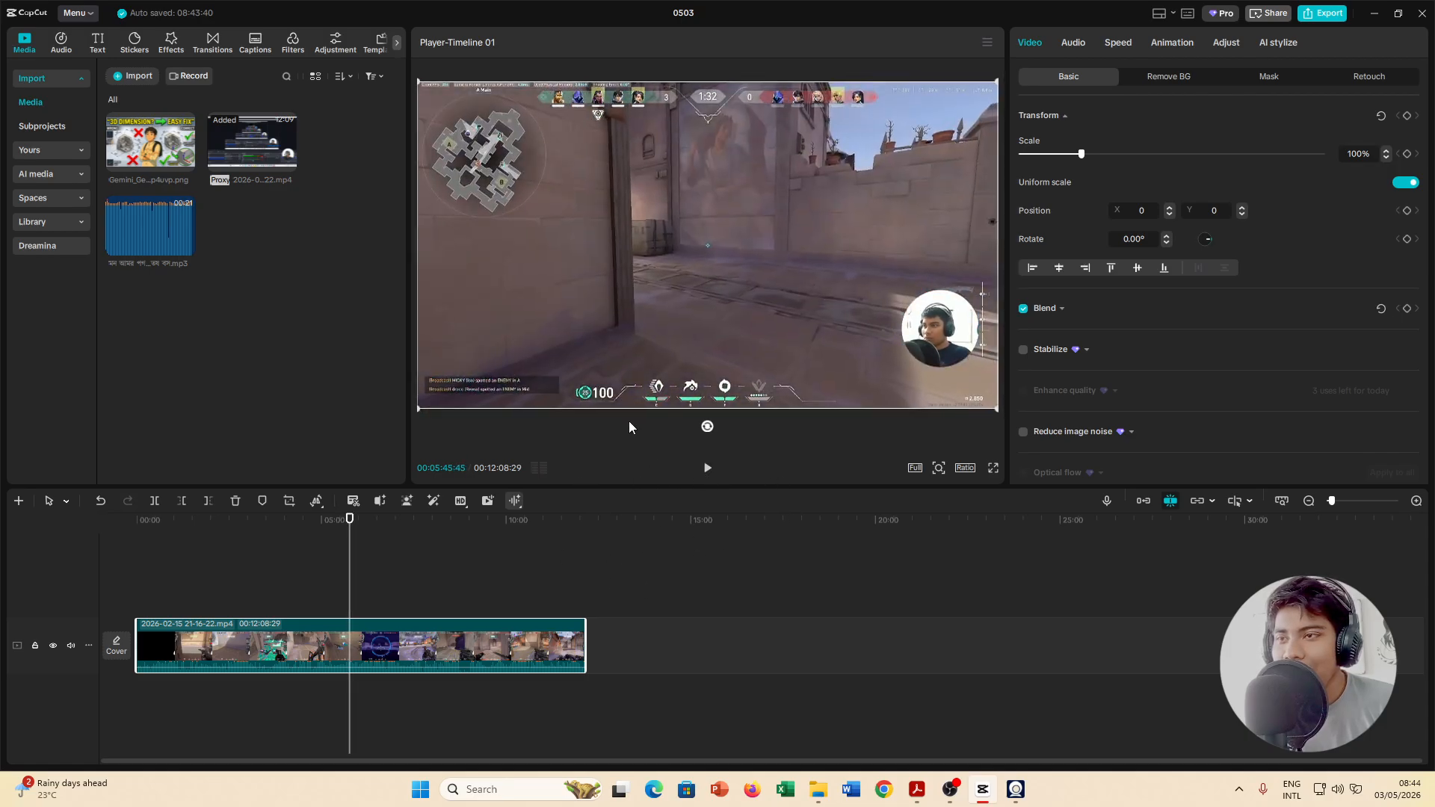
left_click_drag(149, 225, 355, 696)
scroll(346, 695, "up", 5, "ctrl")
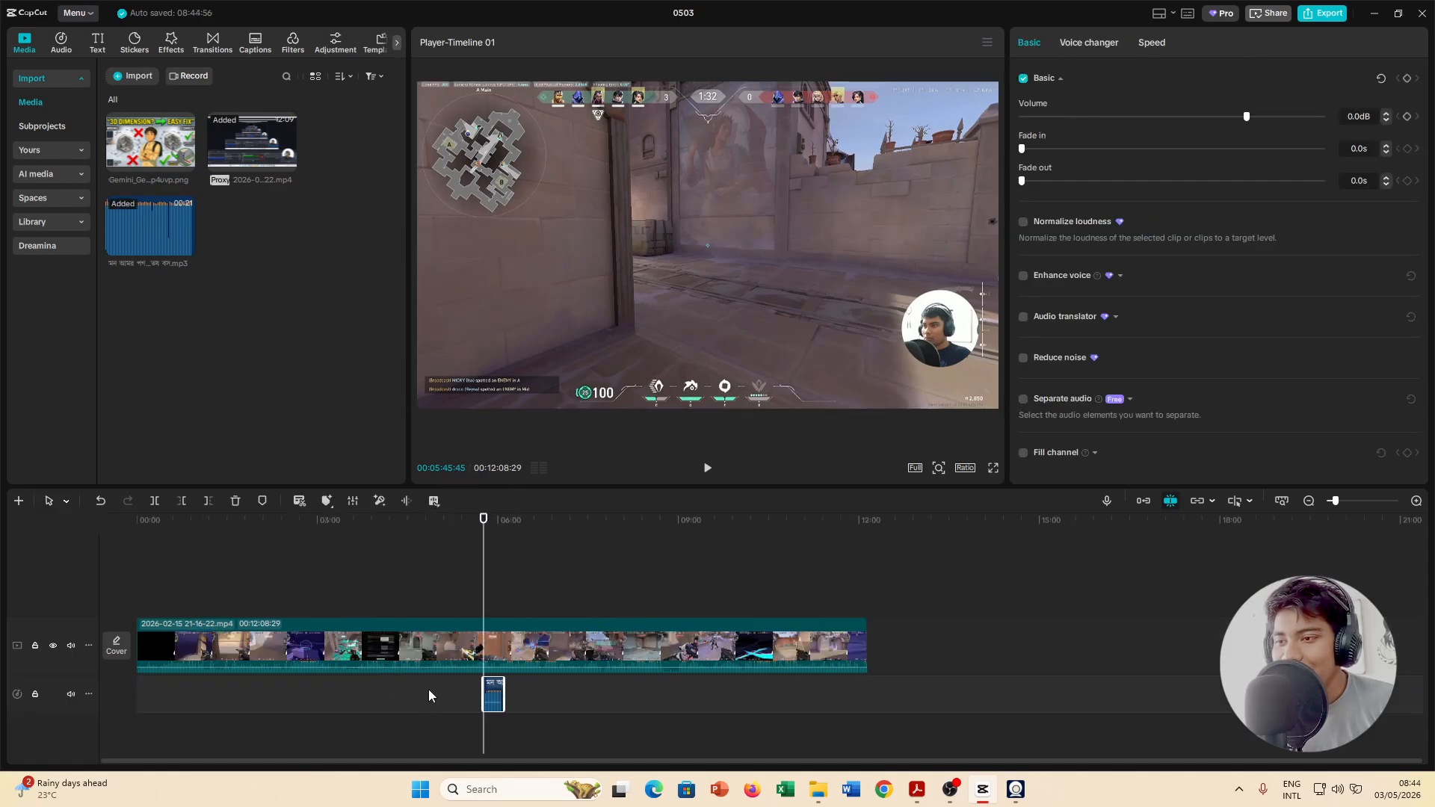
scroll(791, 707, "up", 5, "ctrl")
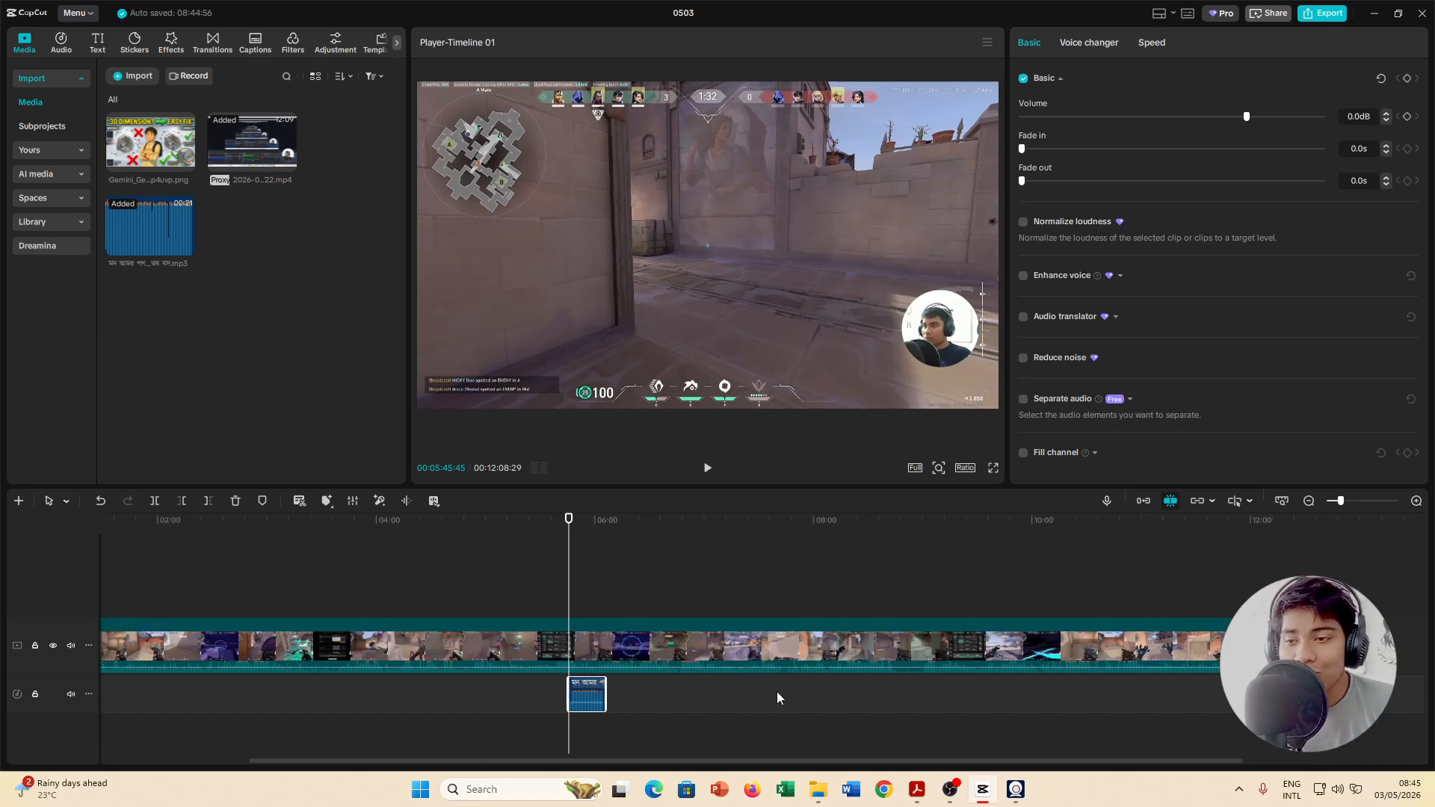
scroll(793, 713, "up", 2, "ctrl")
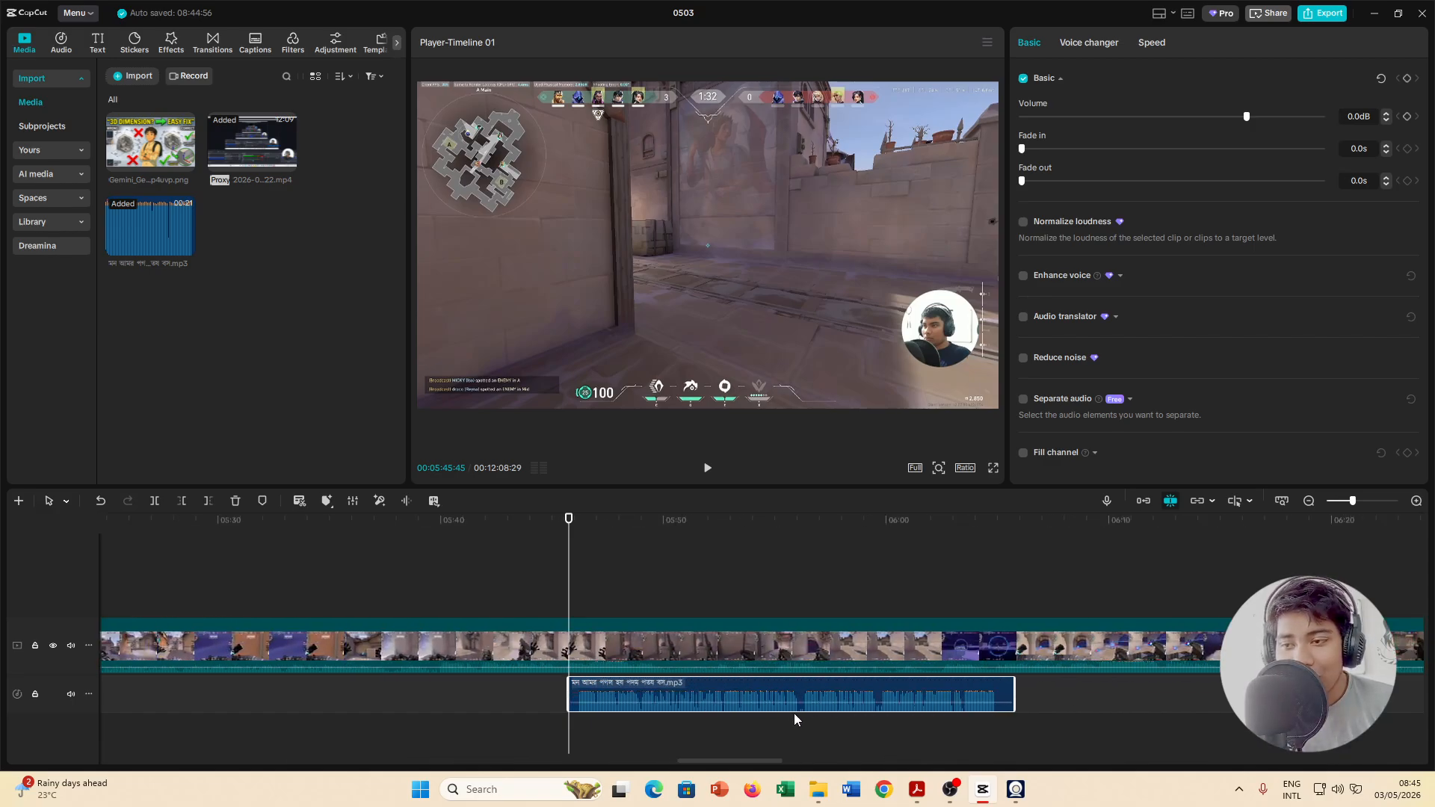
Step: Shift the music clip about 7 seconds earlier on its track and play the section
left_click_drag(820, 704, 656, 699)
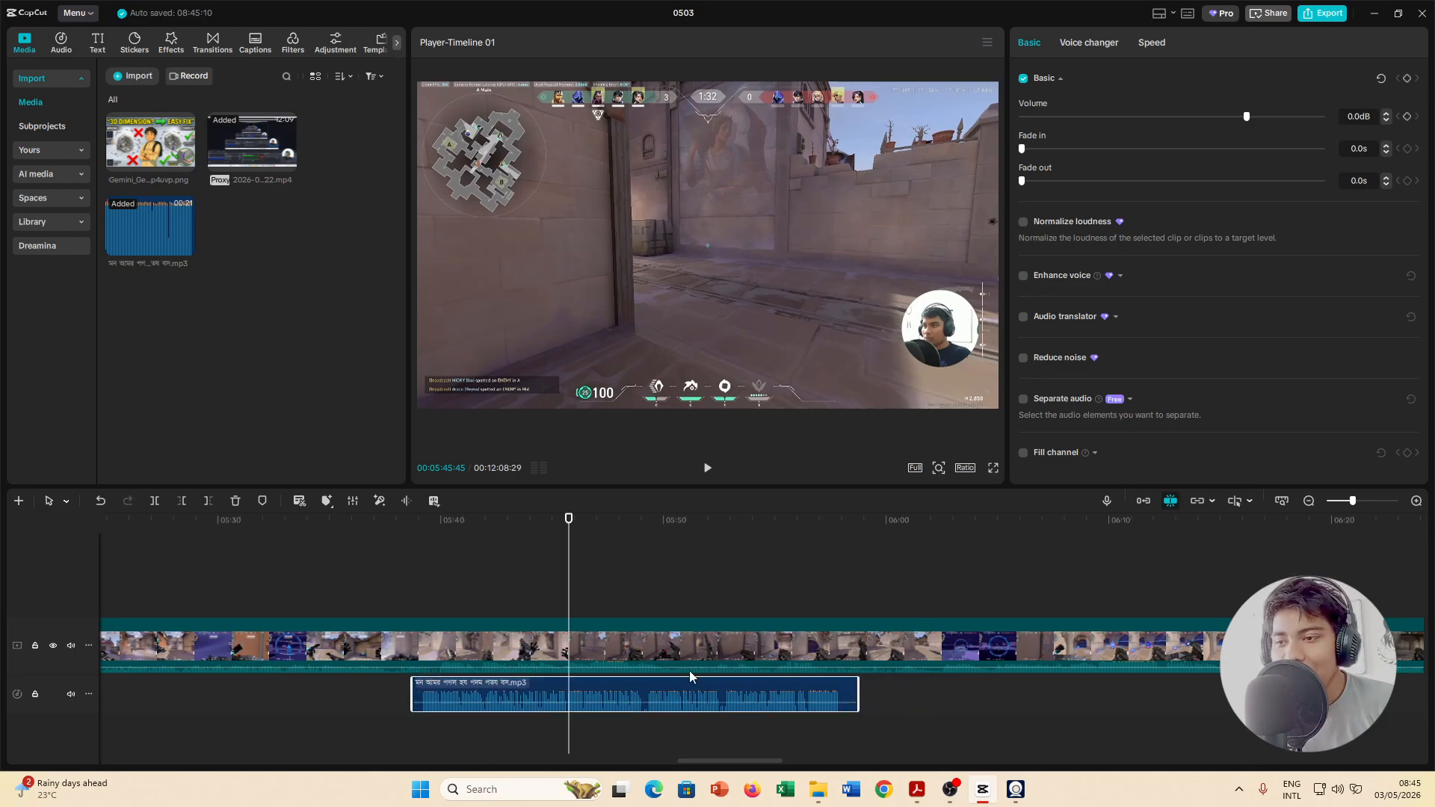
left_click(705, 469)
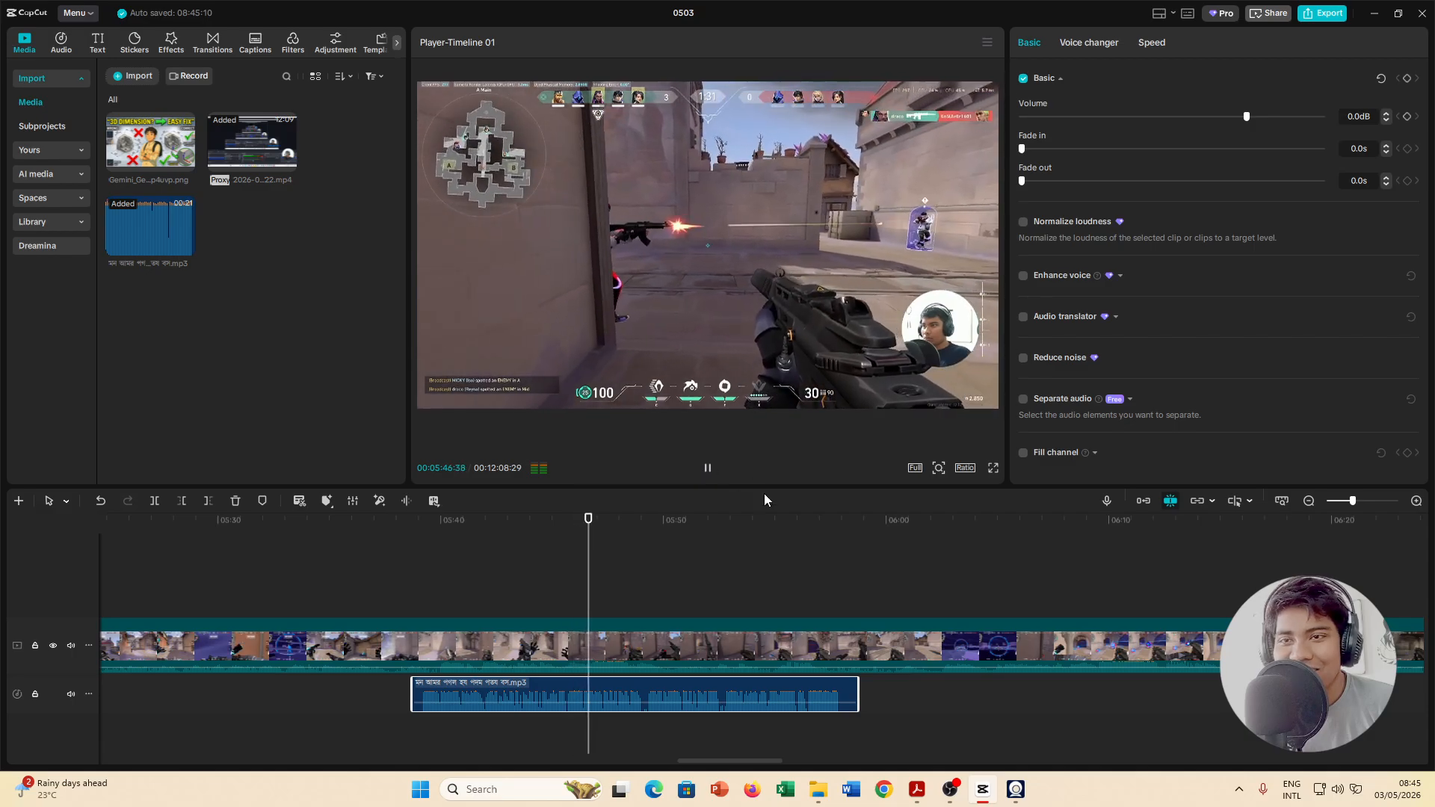
scroll(993, 651, "down", 2, "ctrl")
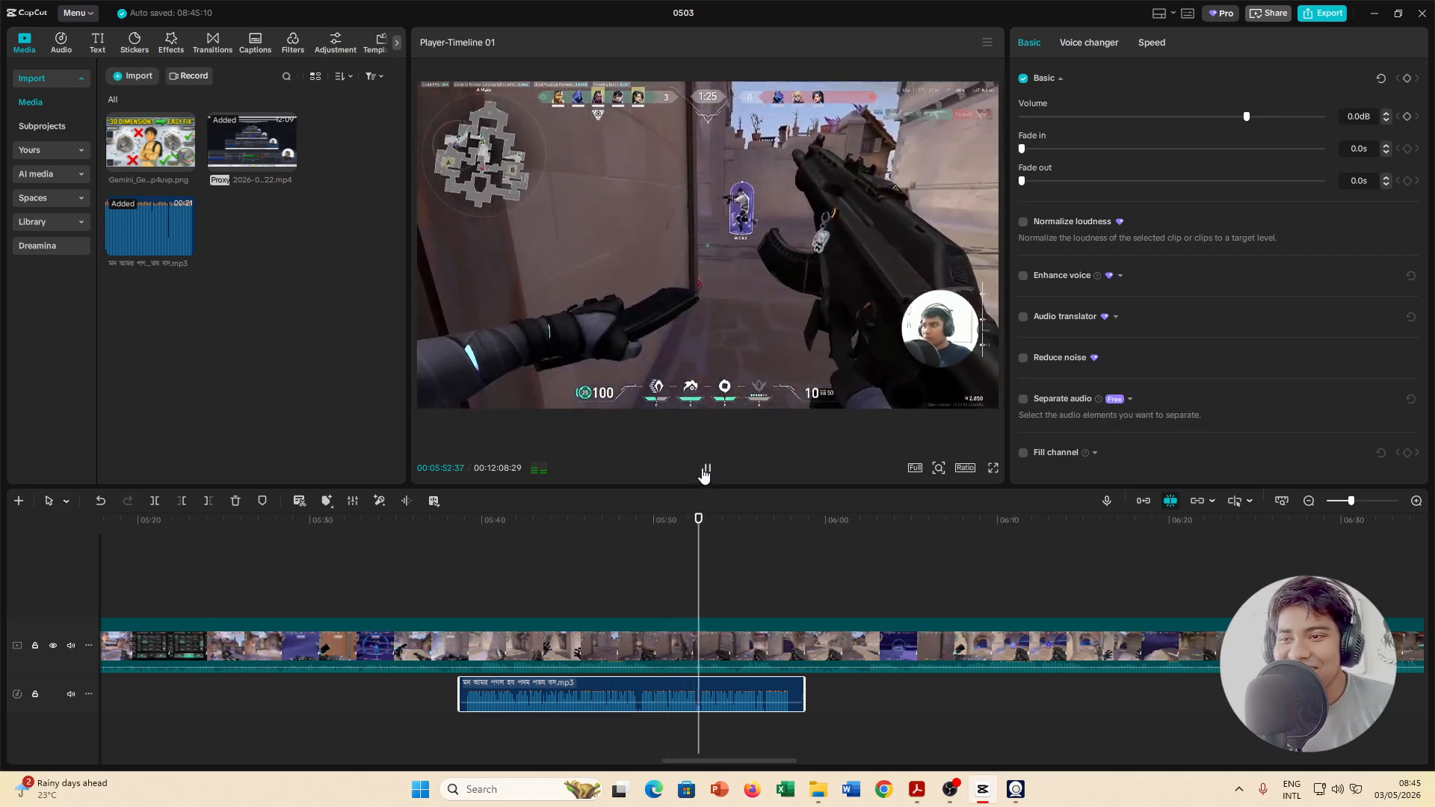
left_click(947, 790)
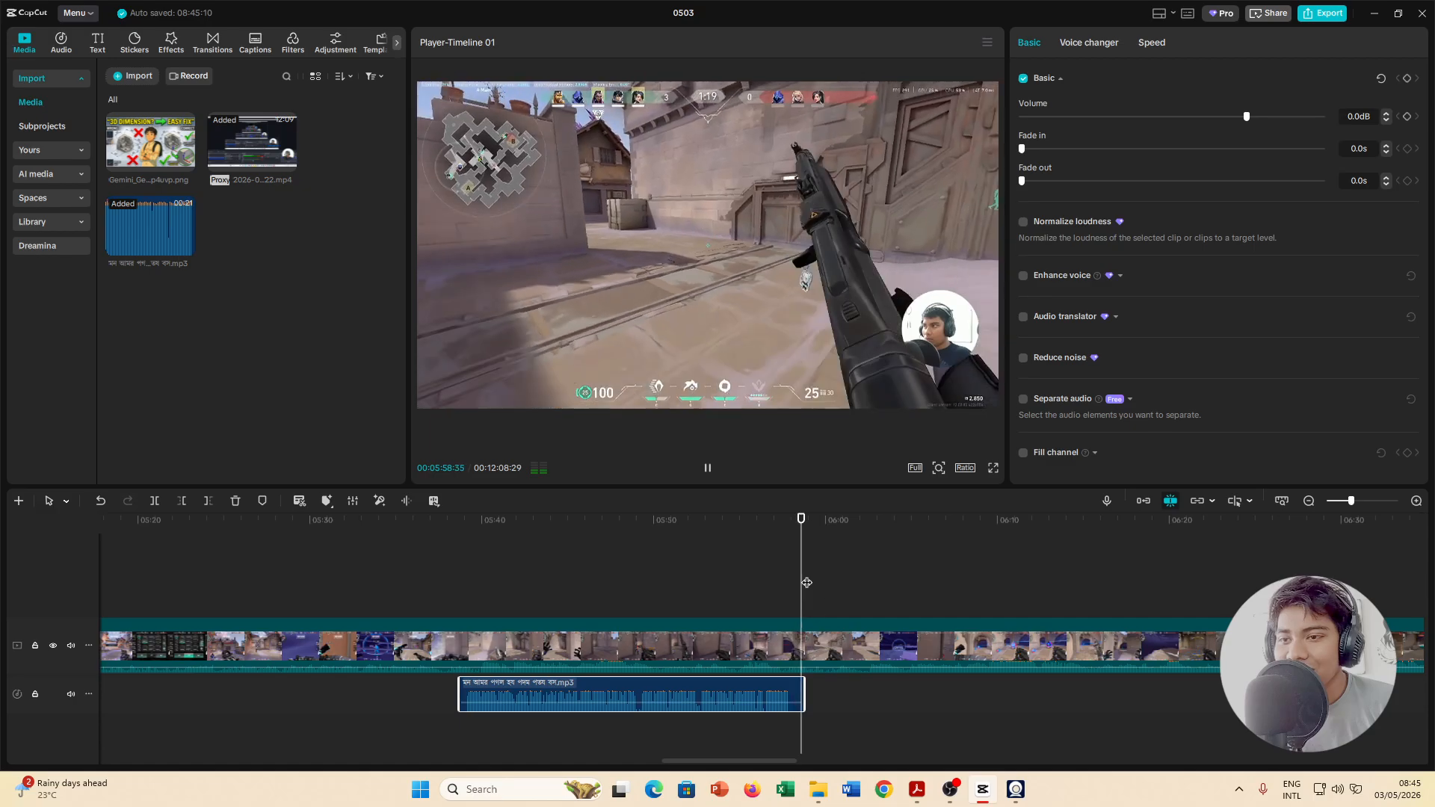
Step: Trim both ends of the music clip so it runs from 00:05:45:40 to about 00:05:49:11, and play the result
left_click_drag(813, 528, 581, 582)
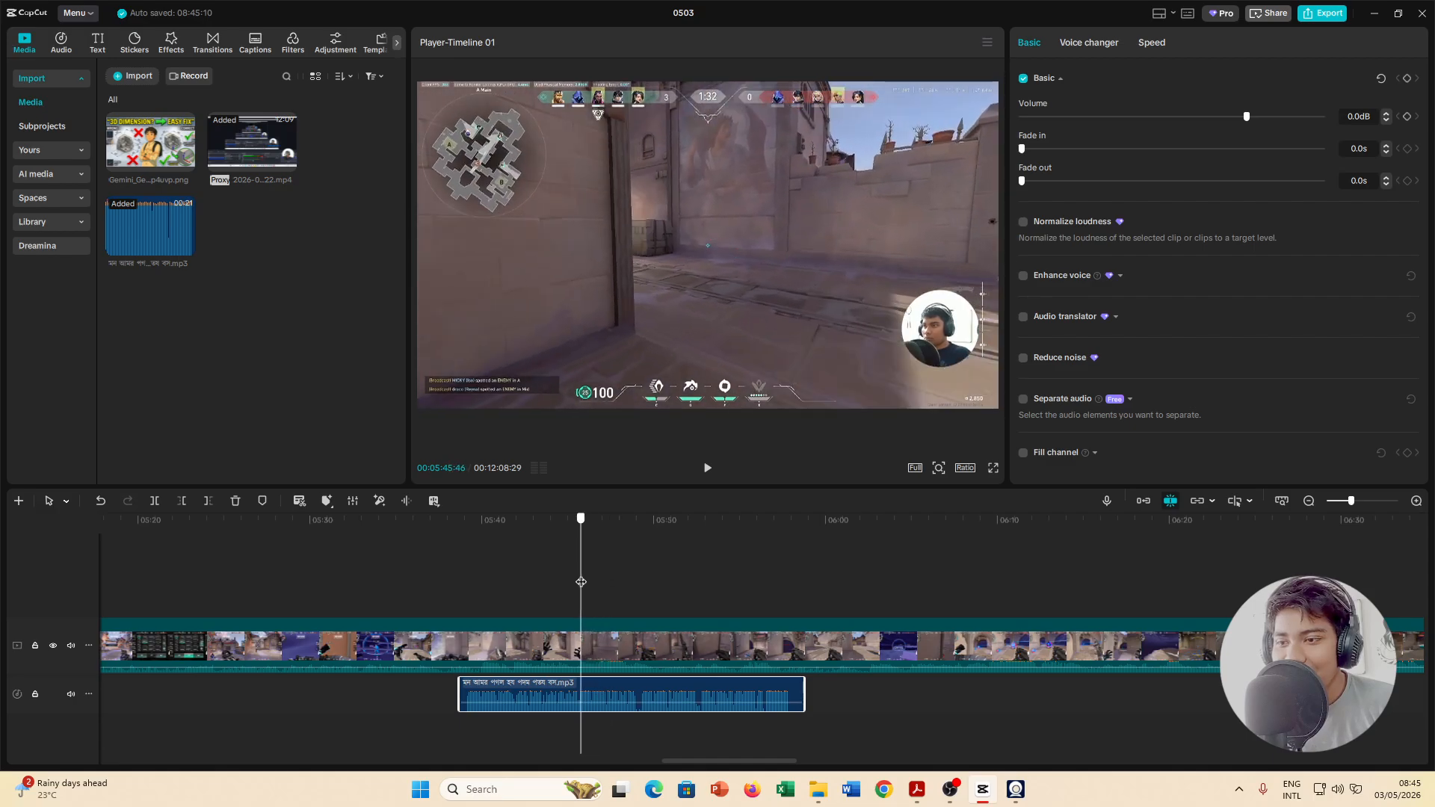
left_click(710, 467)
left_click_drag(589, 531, 579, 533)
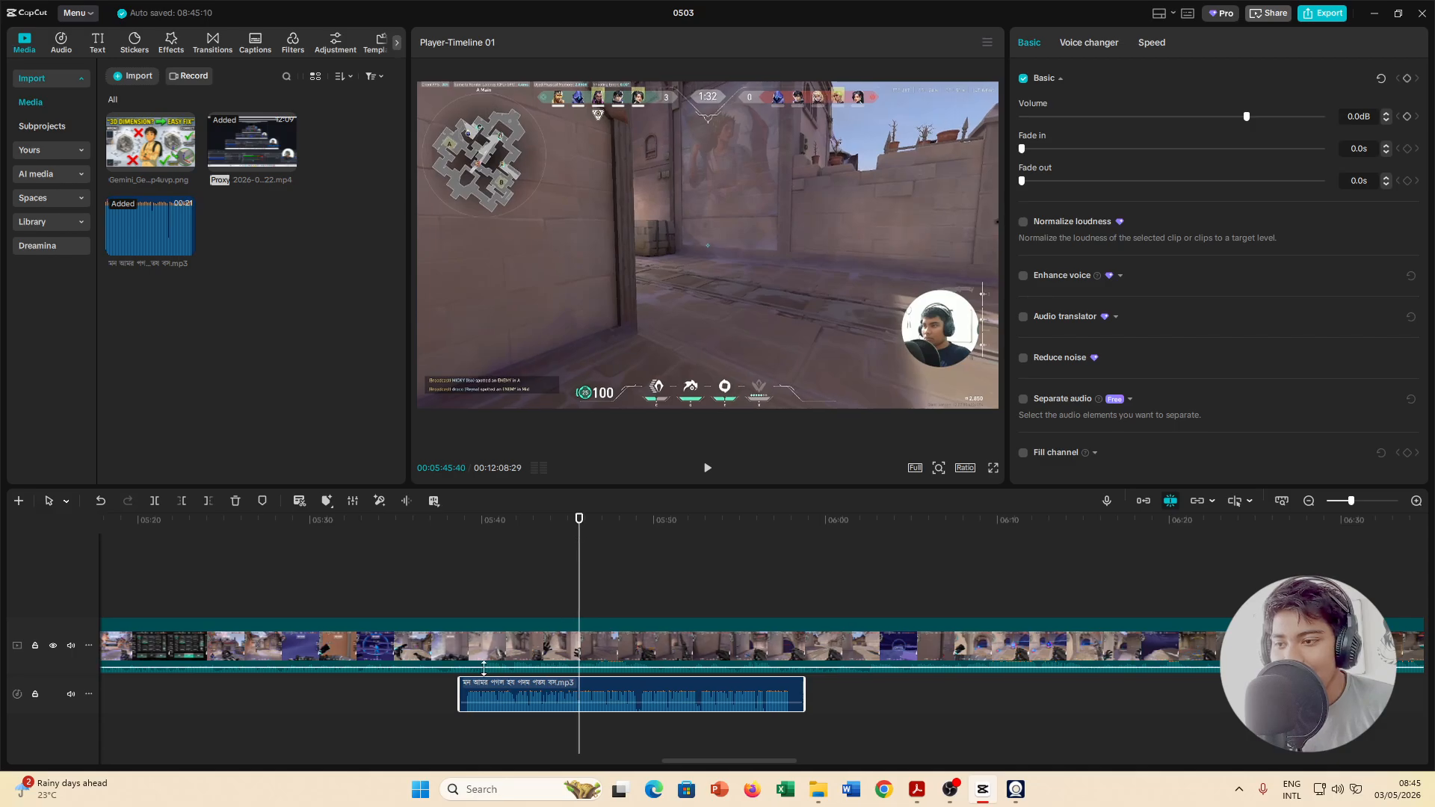
left_click_drag(458, 696, 578, 696)
left_click_drag(802, 686, 642, 687)
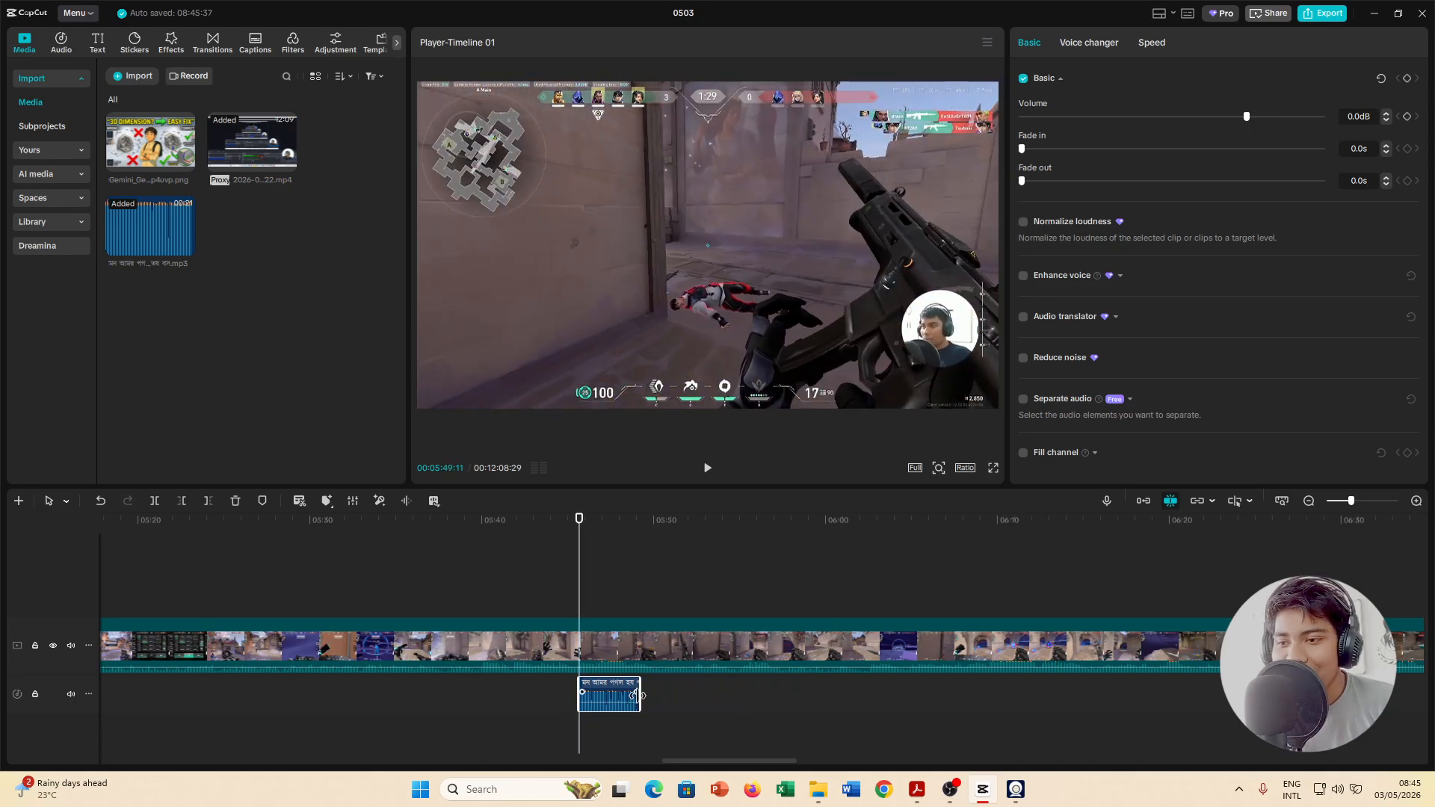
left_click(707, 470)
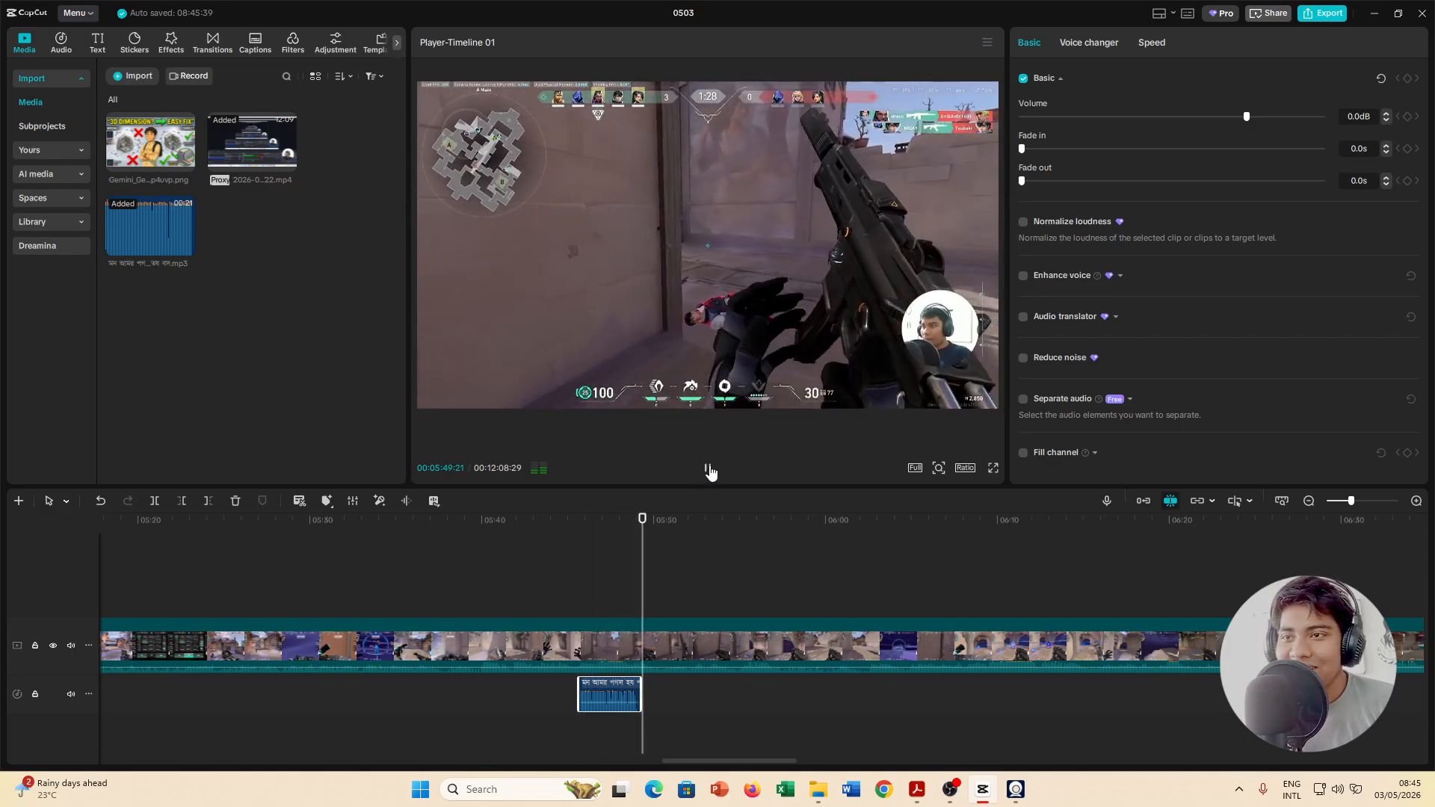
left_click(707, 470)
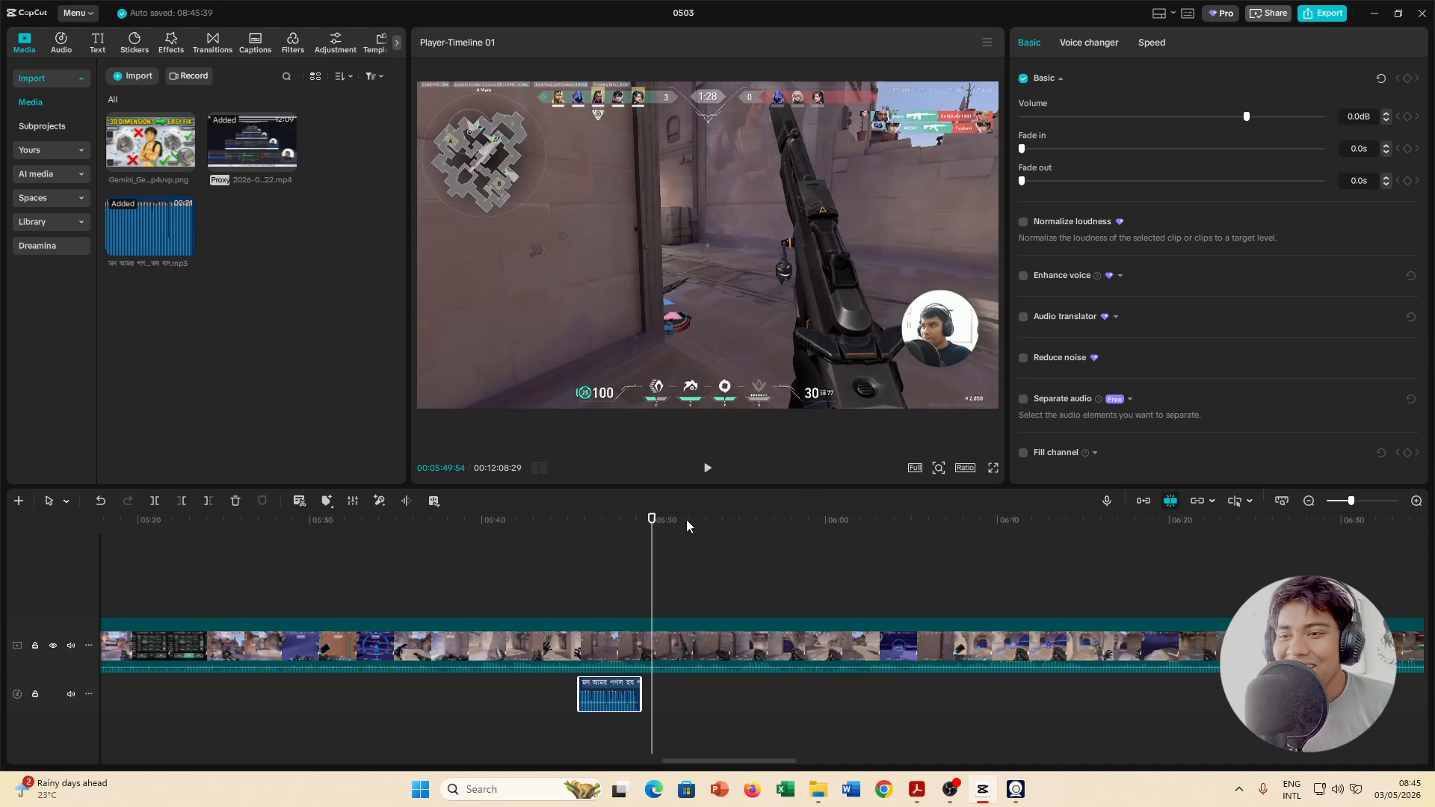
Step: Split the gameplay video at 00:05:45:40 and 00:05:49:14 to match the start and end of the music clip
left_click_drag(652, 537, 579, 537)
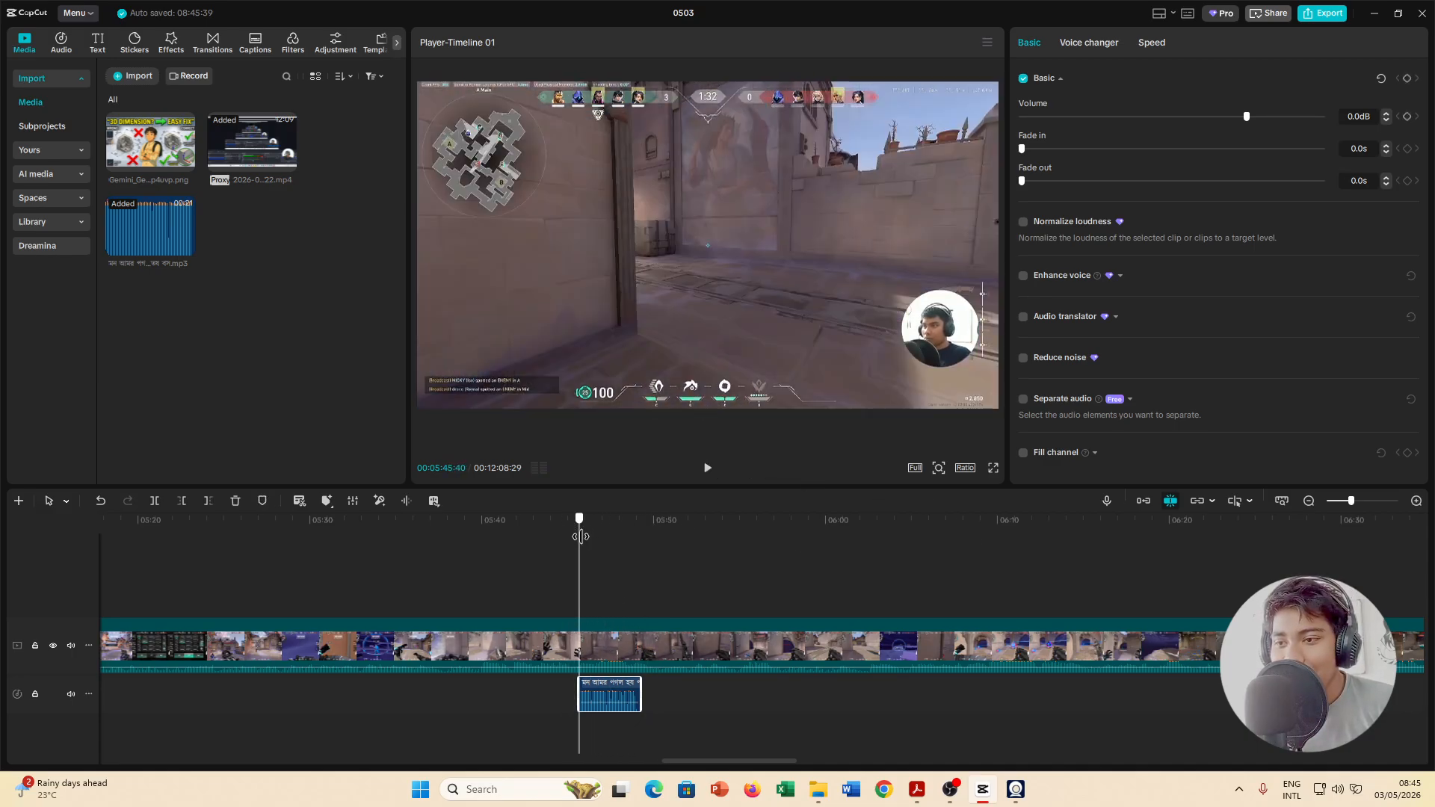
left_click(537, 654)
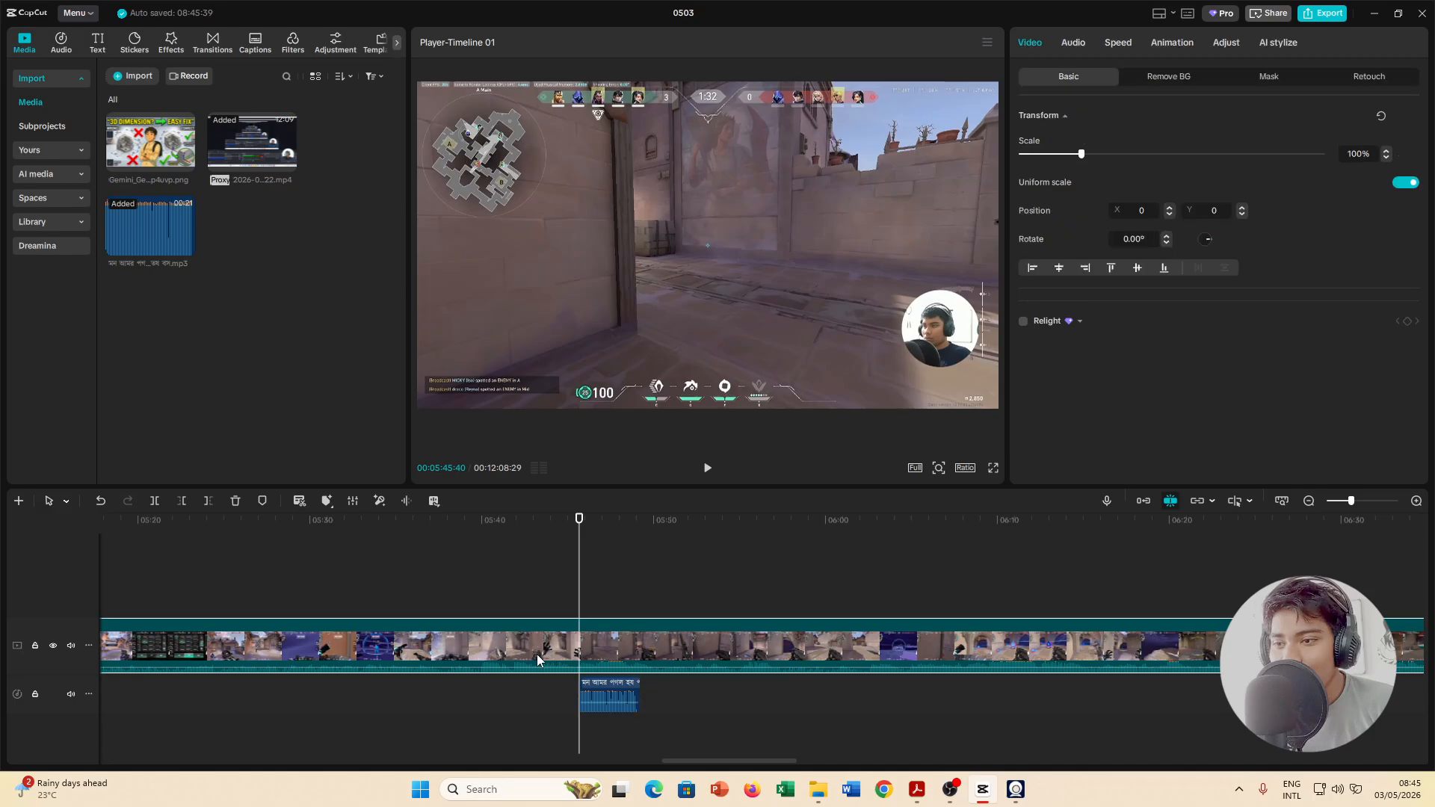
left_click(150, 499)
left_click_drag(579, 532, 644, 553)
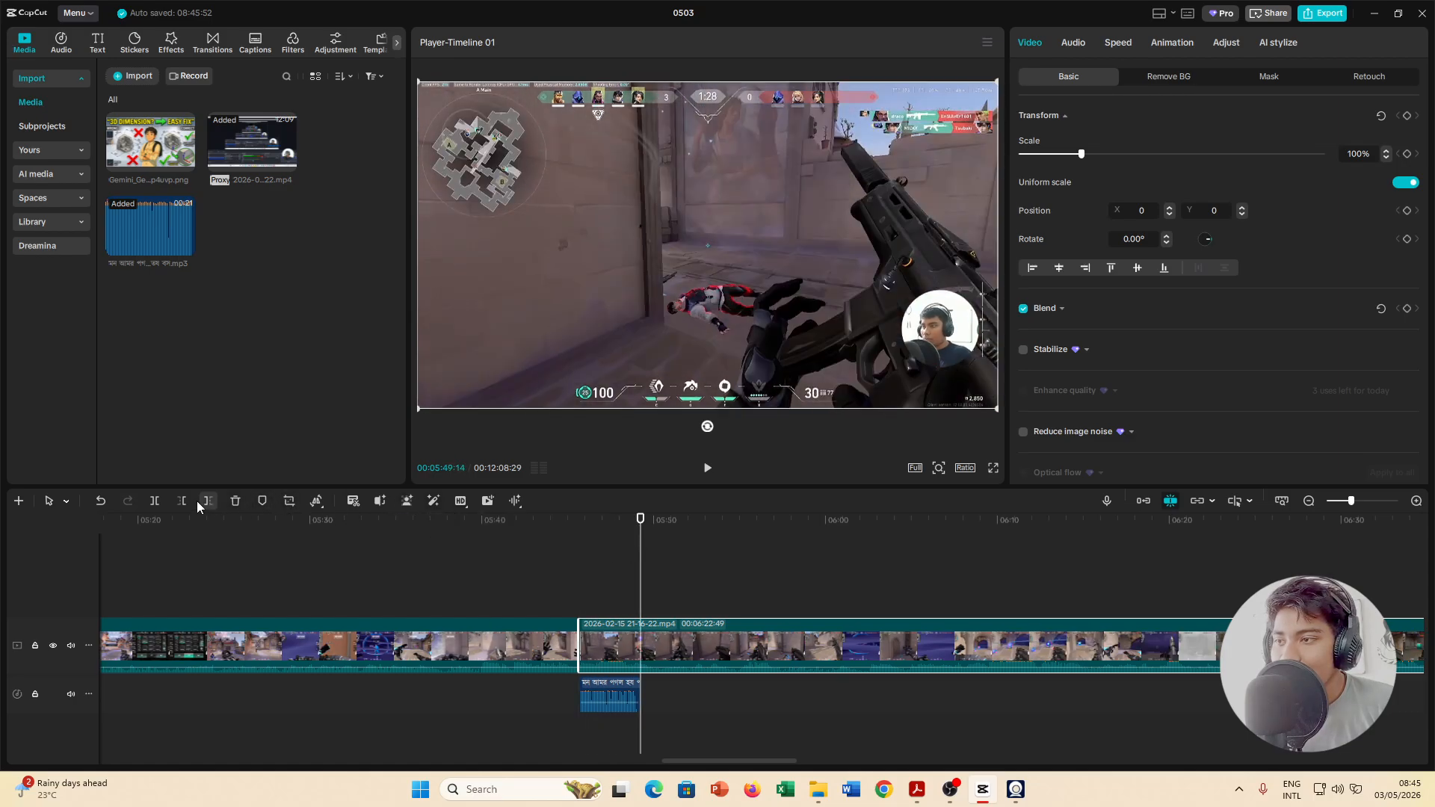
left_click(154, 503)
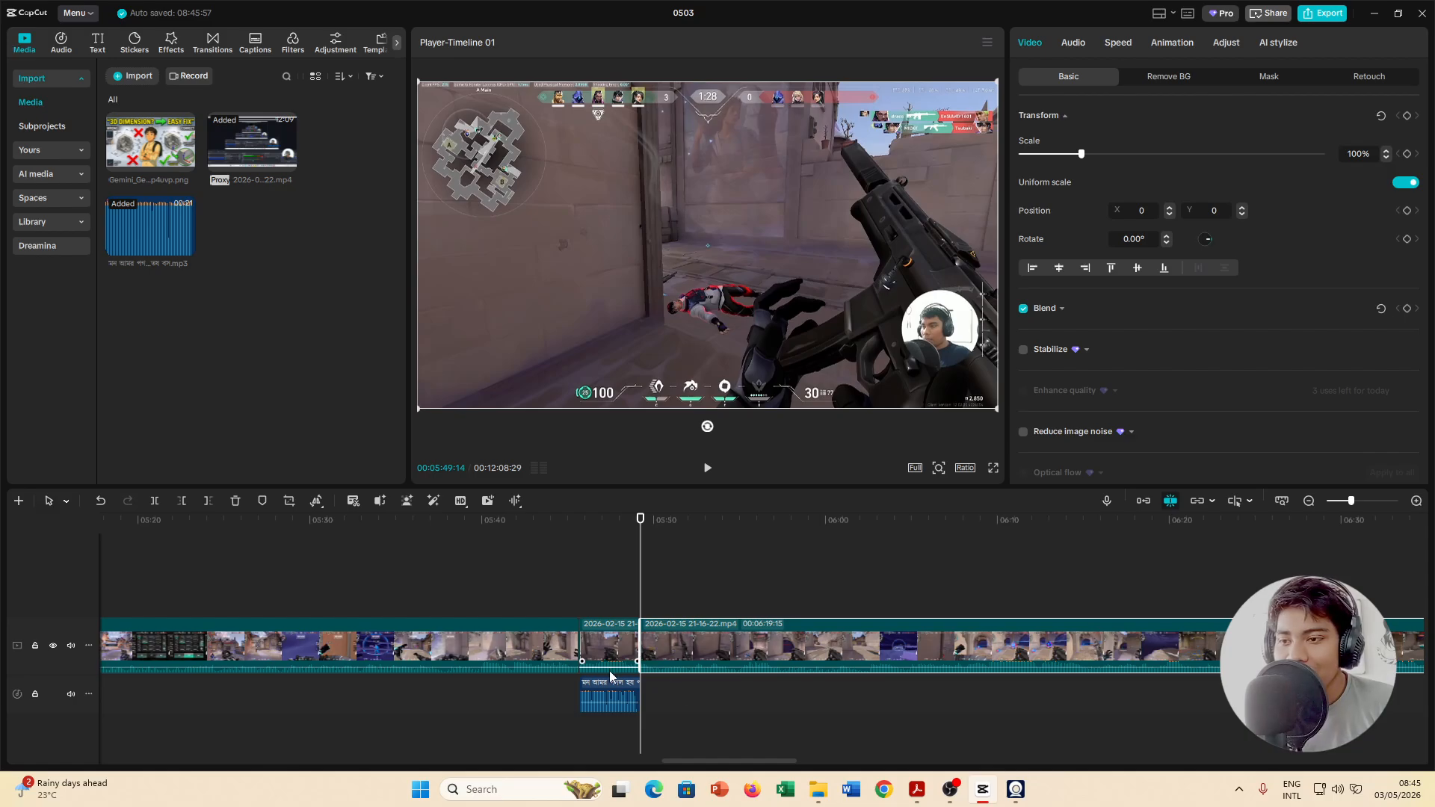
Step: Play the short split-out video segment together with the music clip beneath it
left_click(607, 663)
left_click_drag(580, 532, 578, 535)
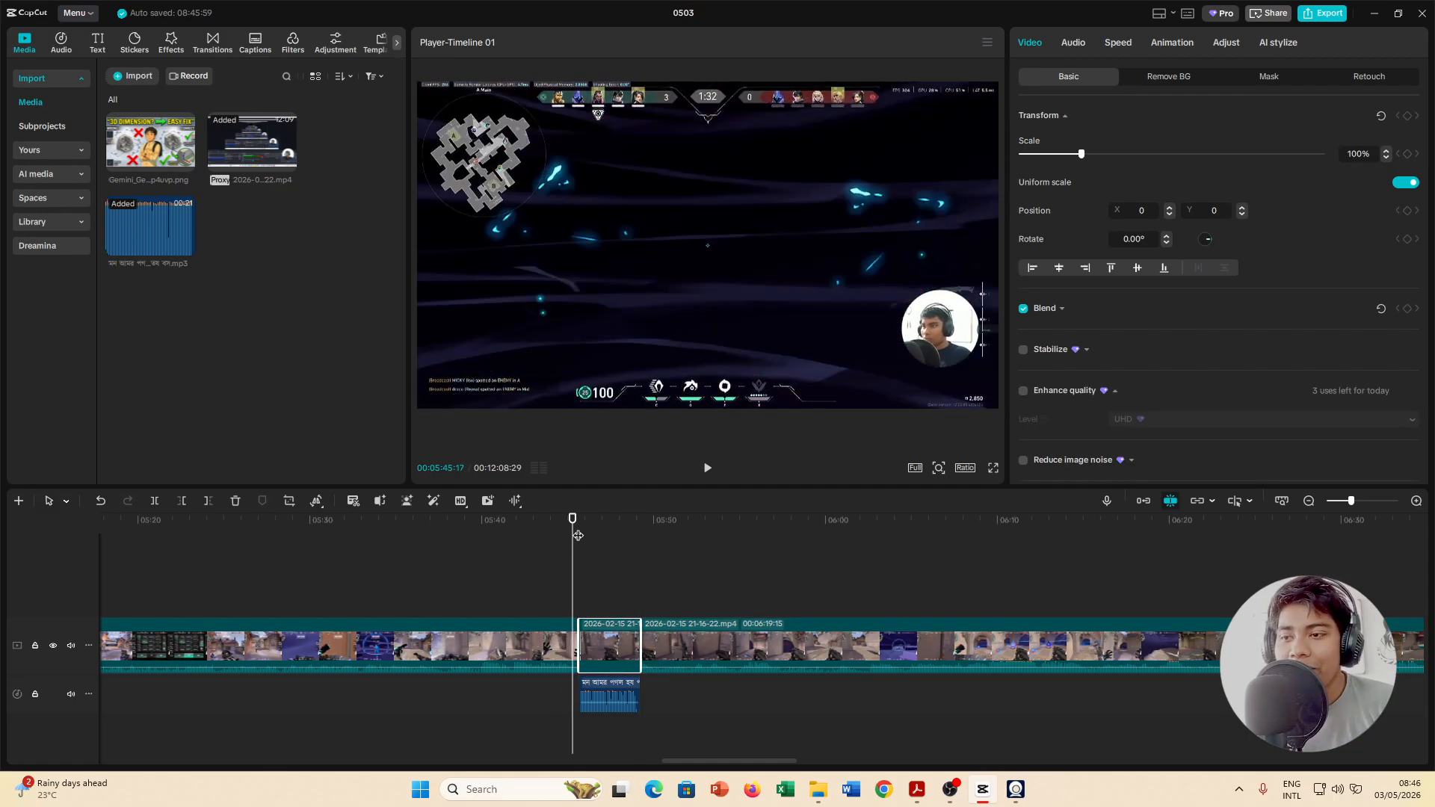
left_click(708, 471)
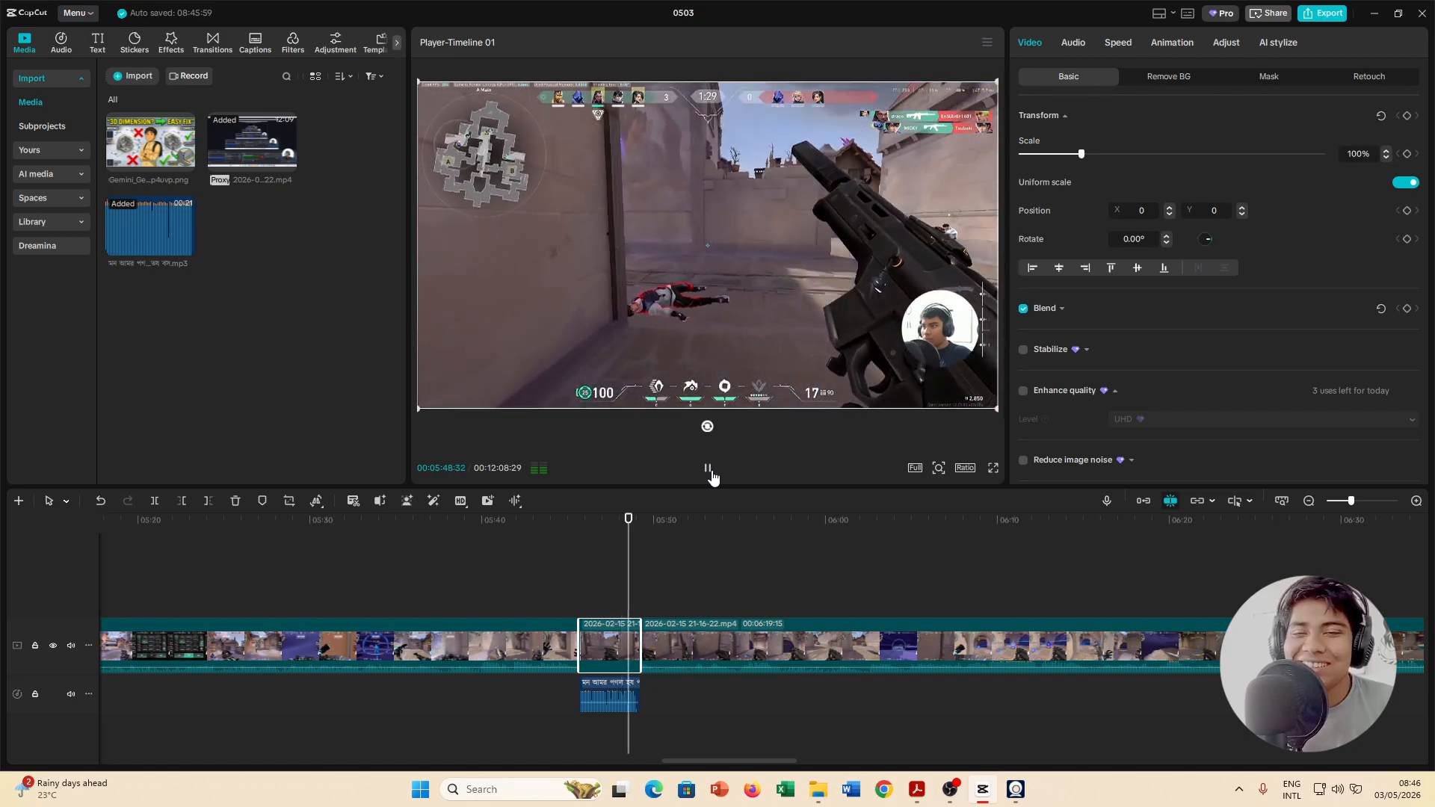
left_click(710, 475)
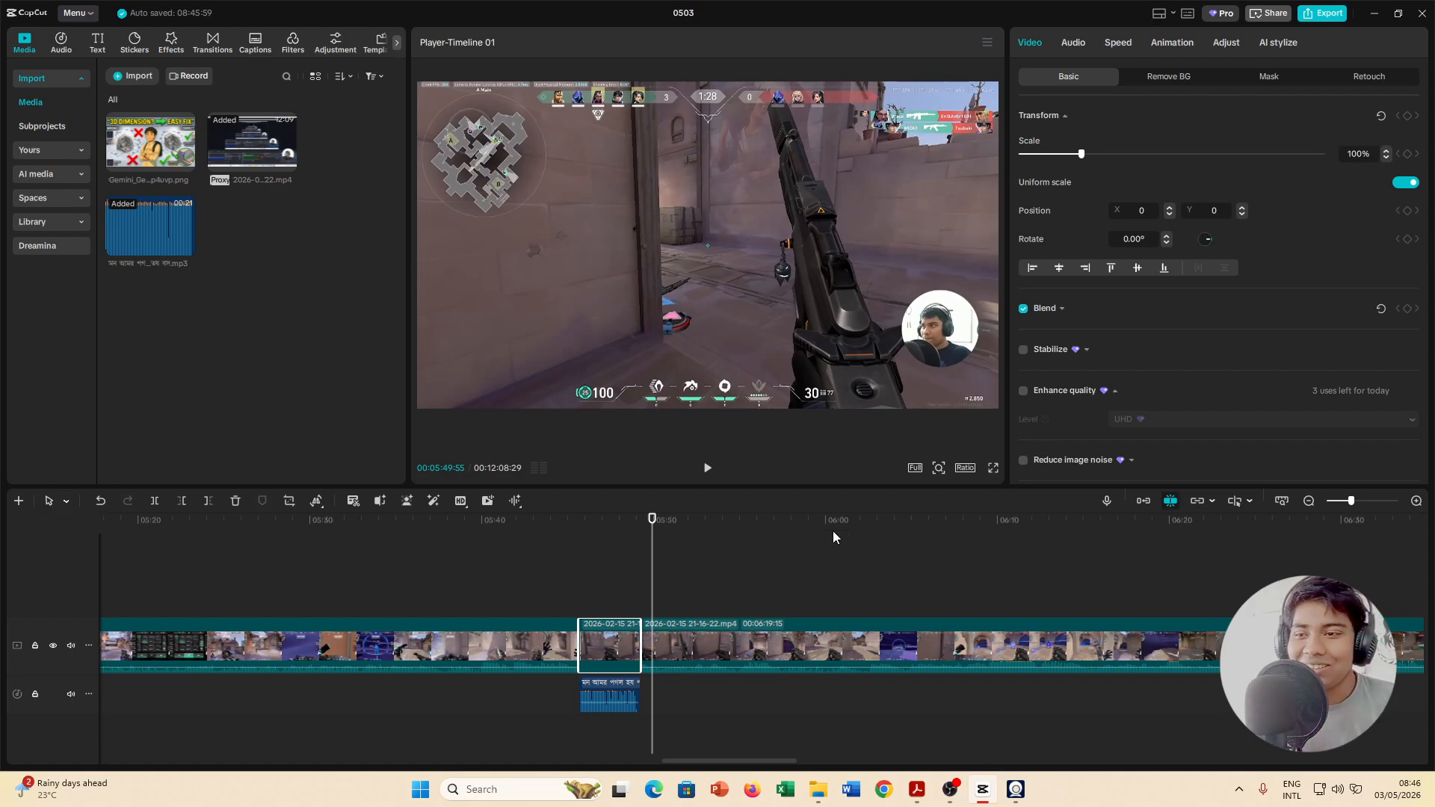
scroll(901, 587, "down", 2)
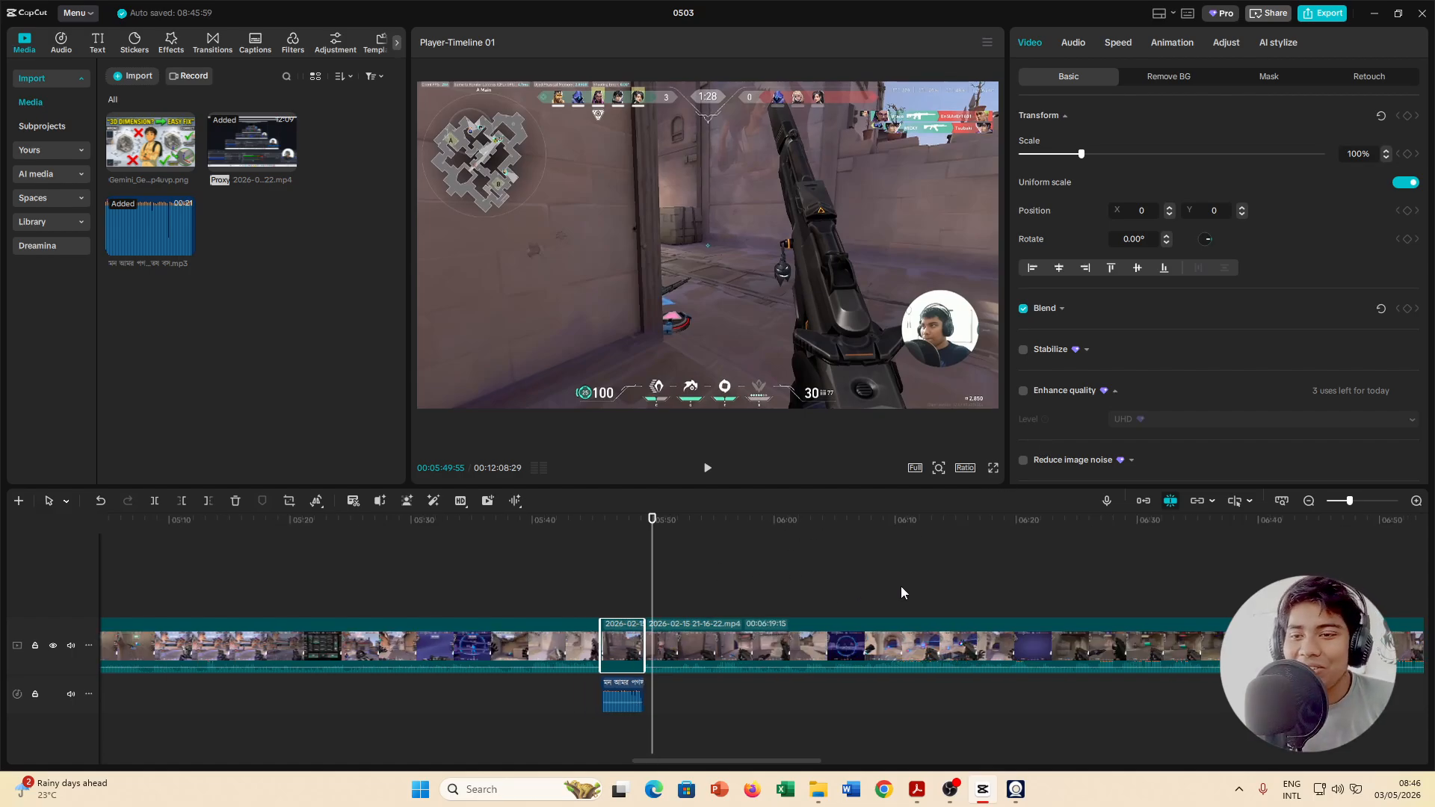
scroll(905, 585, "down", 2)
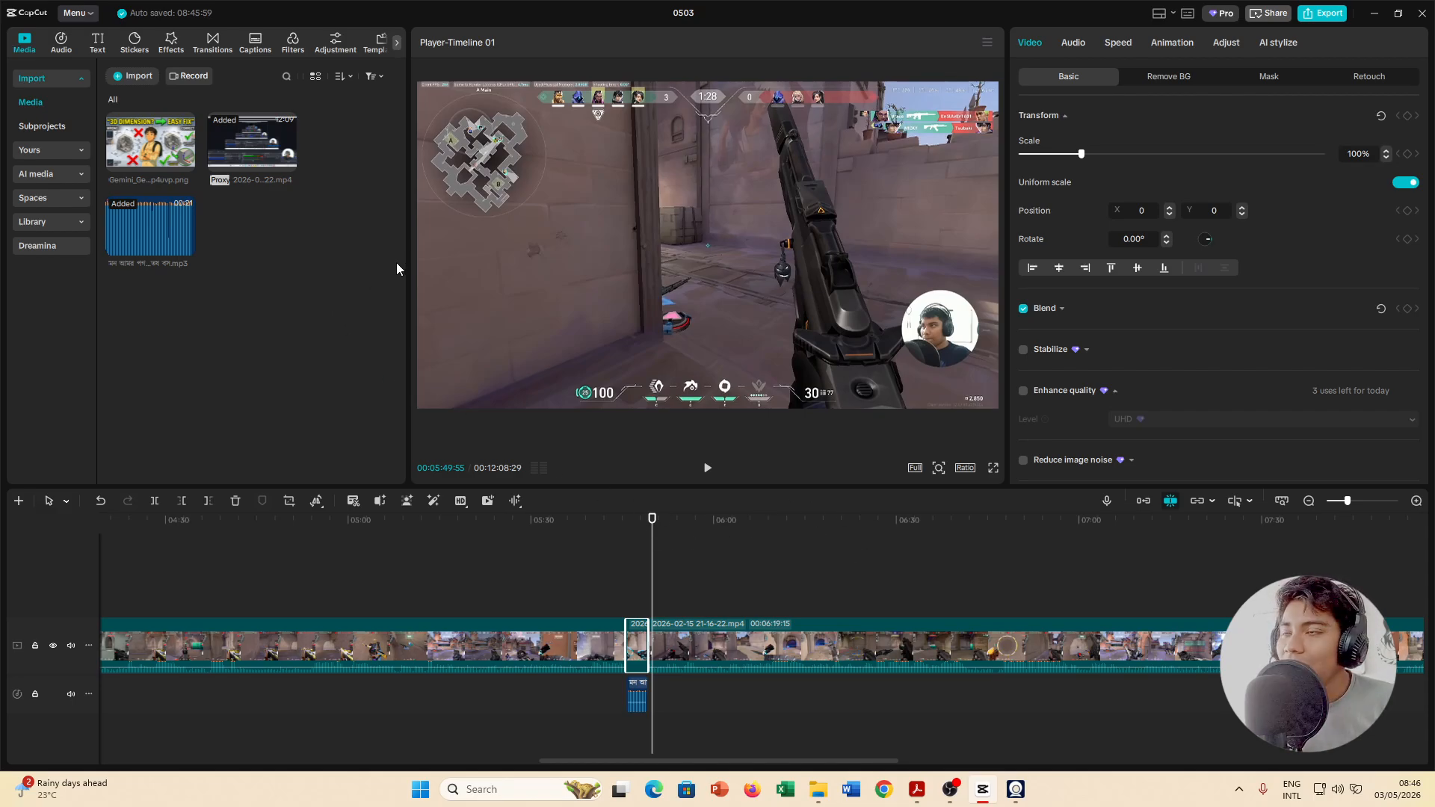
Step: Search the built-in audio library's music for "pops"
left_click(62, 47)
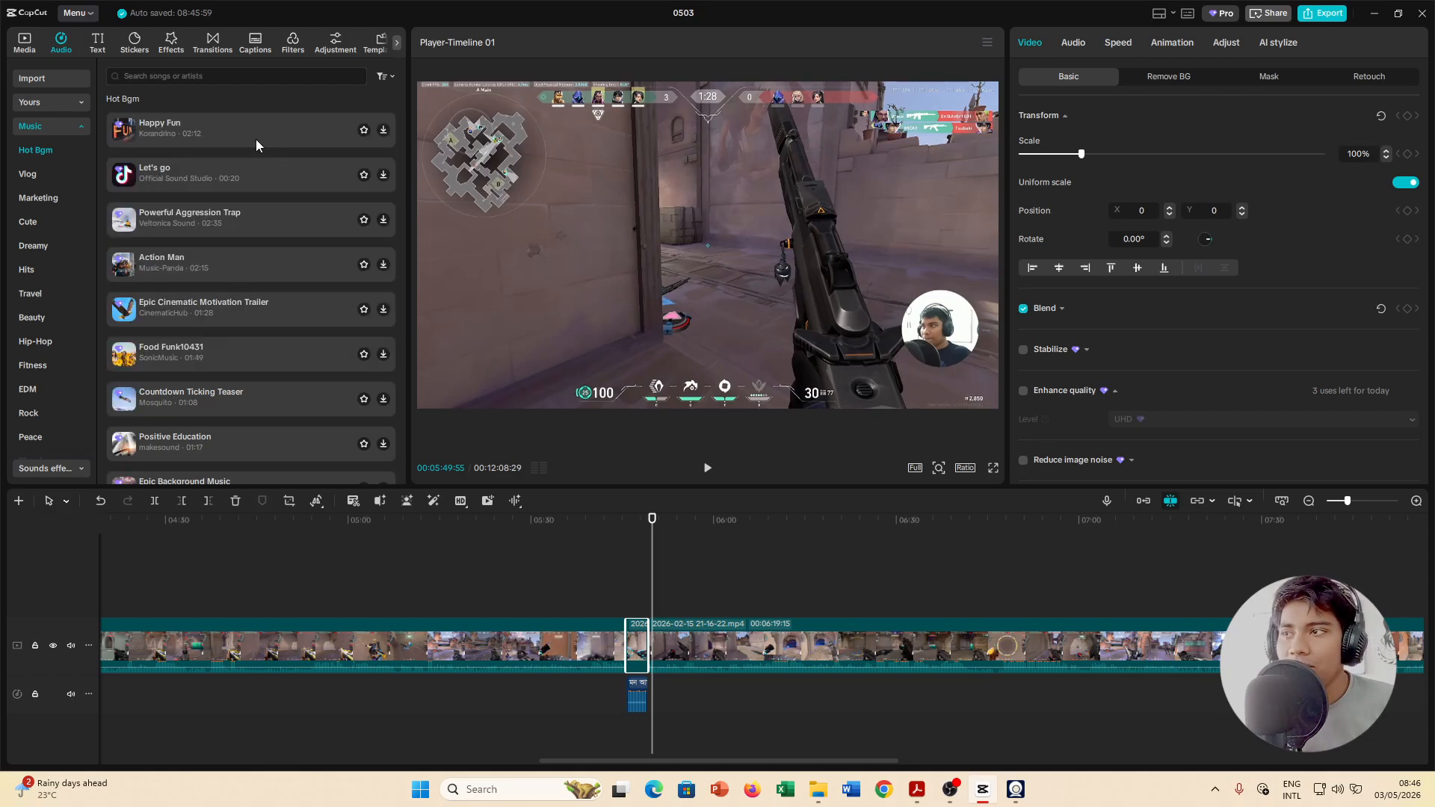
scroll(256, 139, "down", 3)
scroll(267, 155, "up", 3)
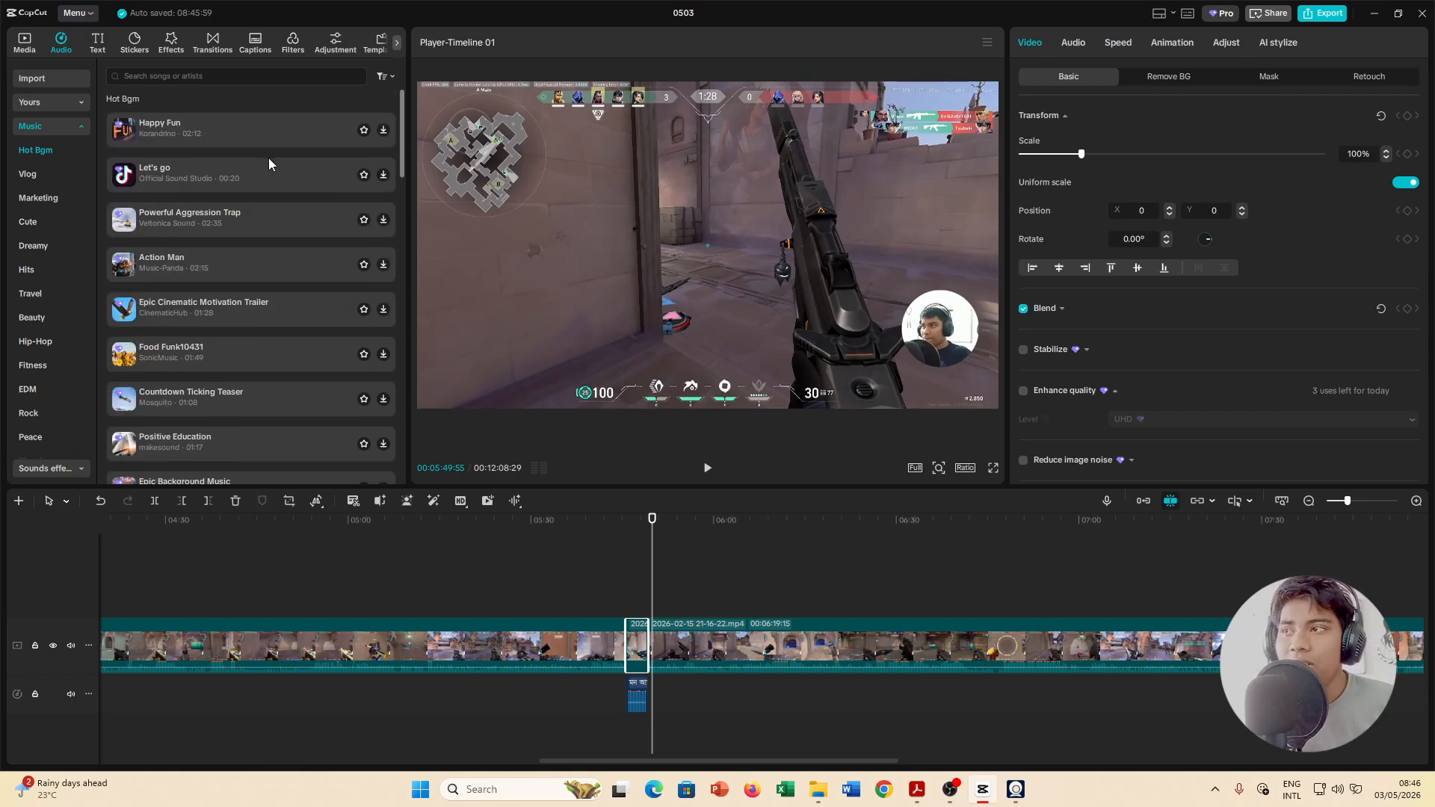
left_click(209, 77)
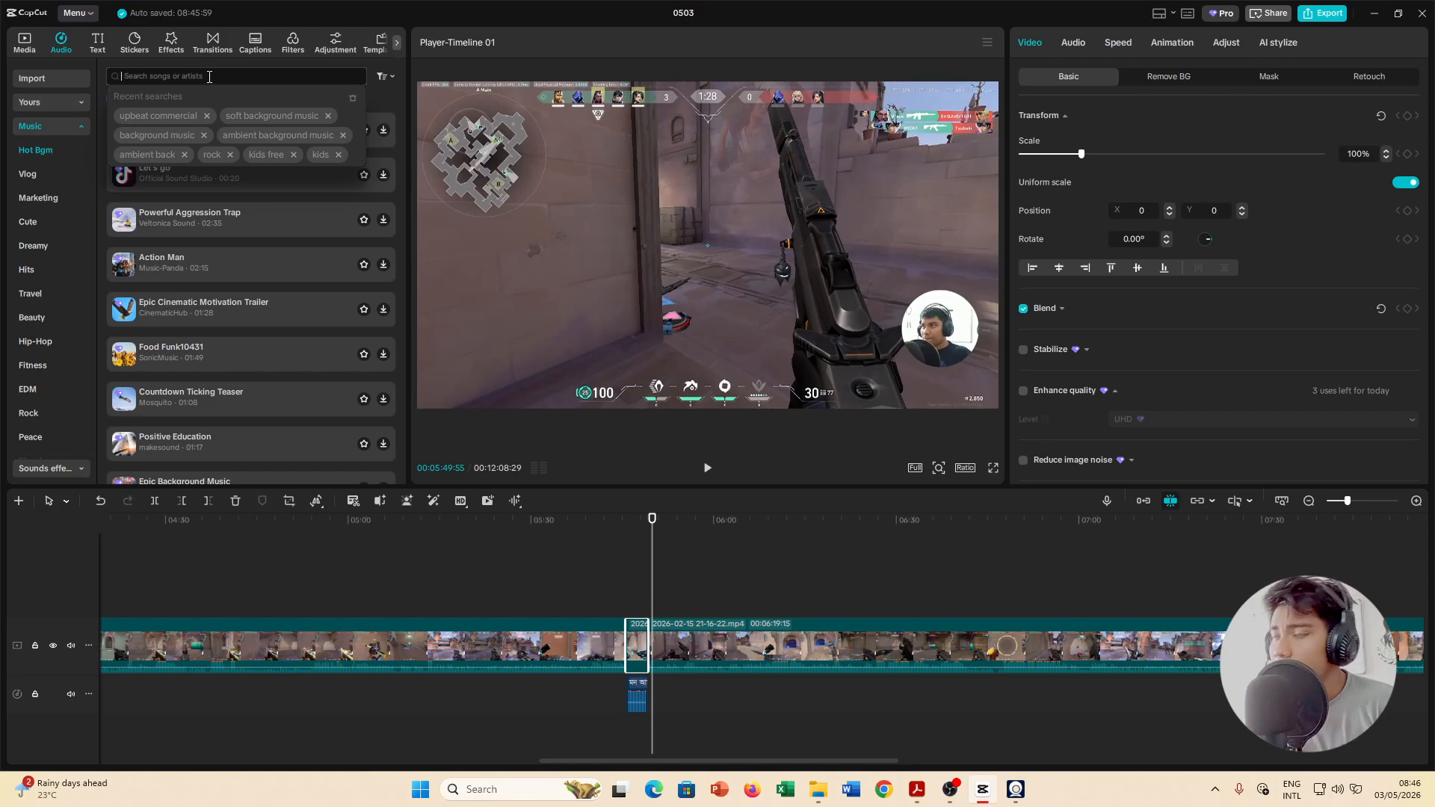
type("pops")
key("Return")
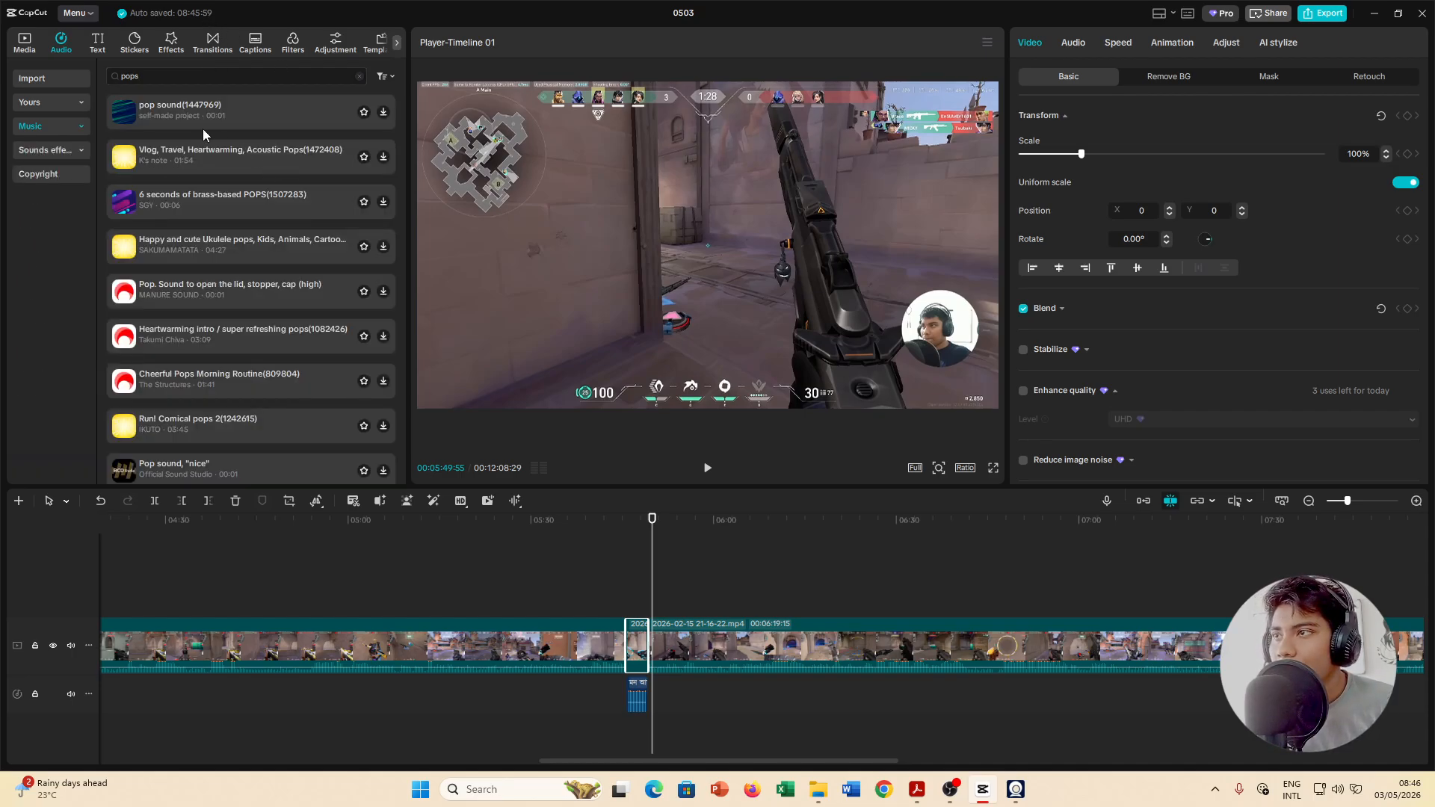
Step: Download "pop sound(1447969)", place it on the audio track at about 00:05:55, after the music clip, and check it at the playhead
left_click(383, 113)
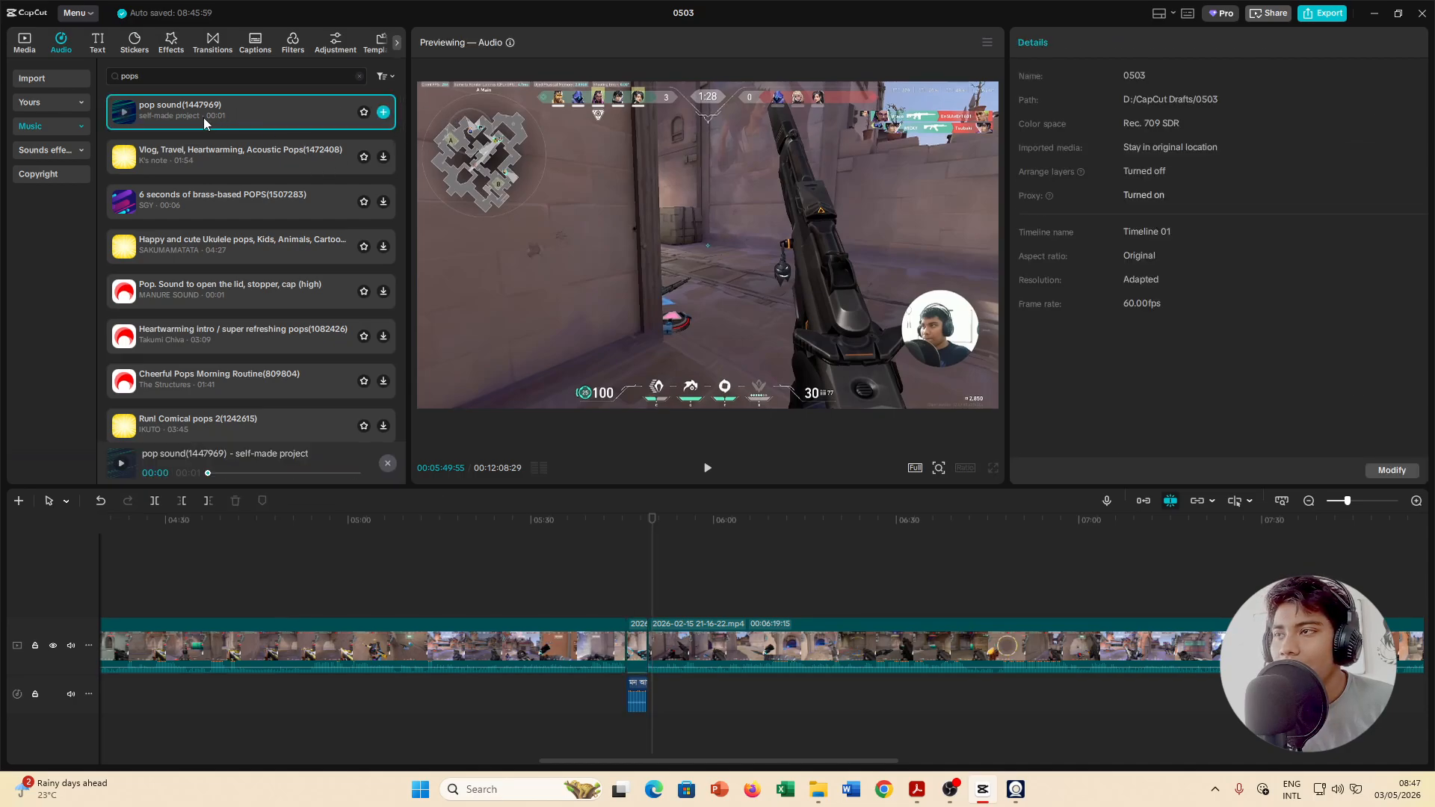
left_click_drag(192, 108, 685, 703)
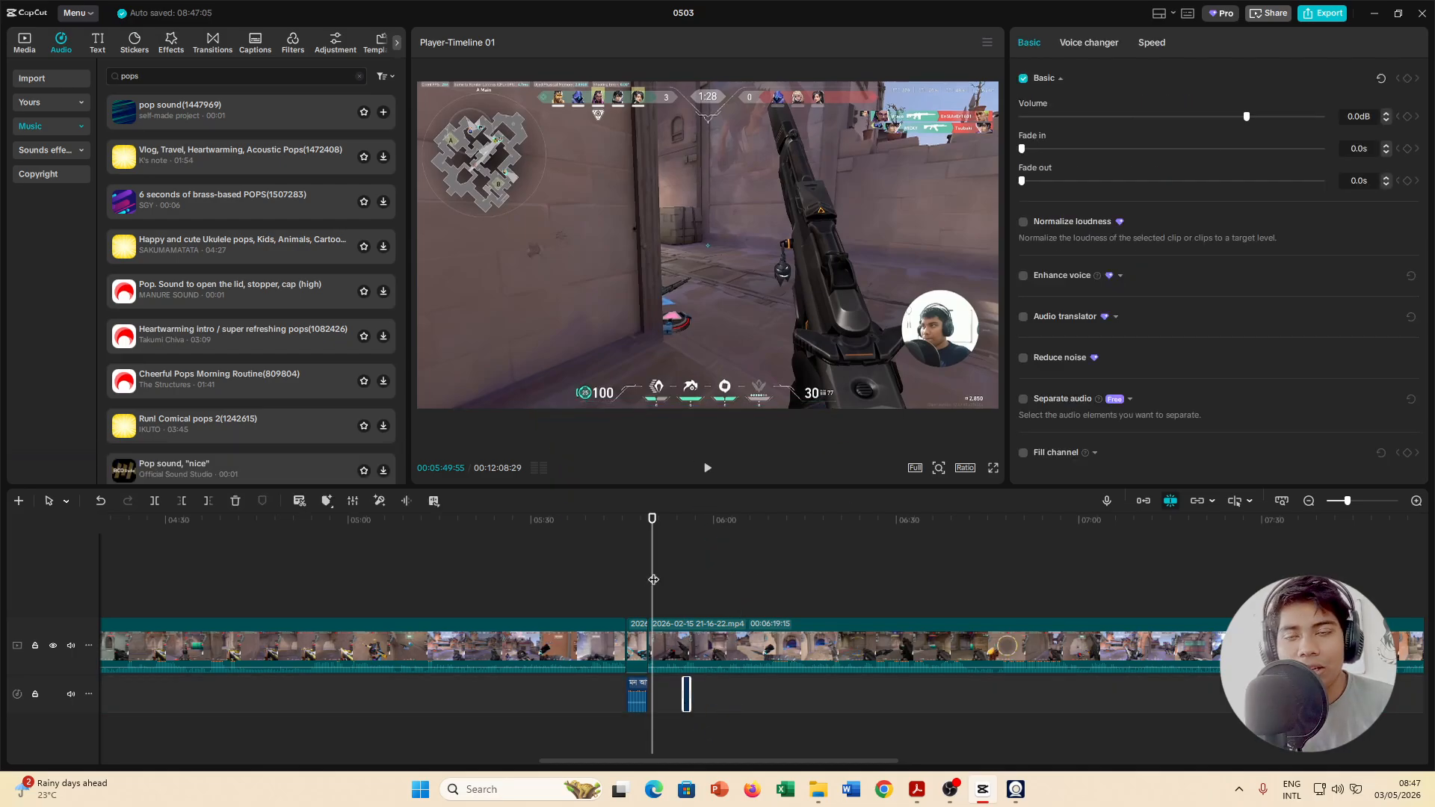
left_click(688, 530)
left_click(705, 468)
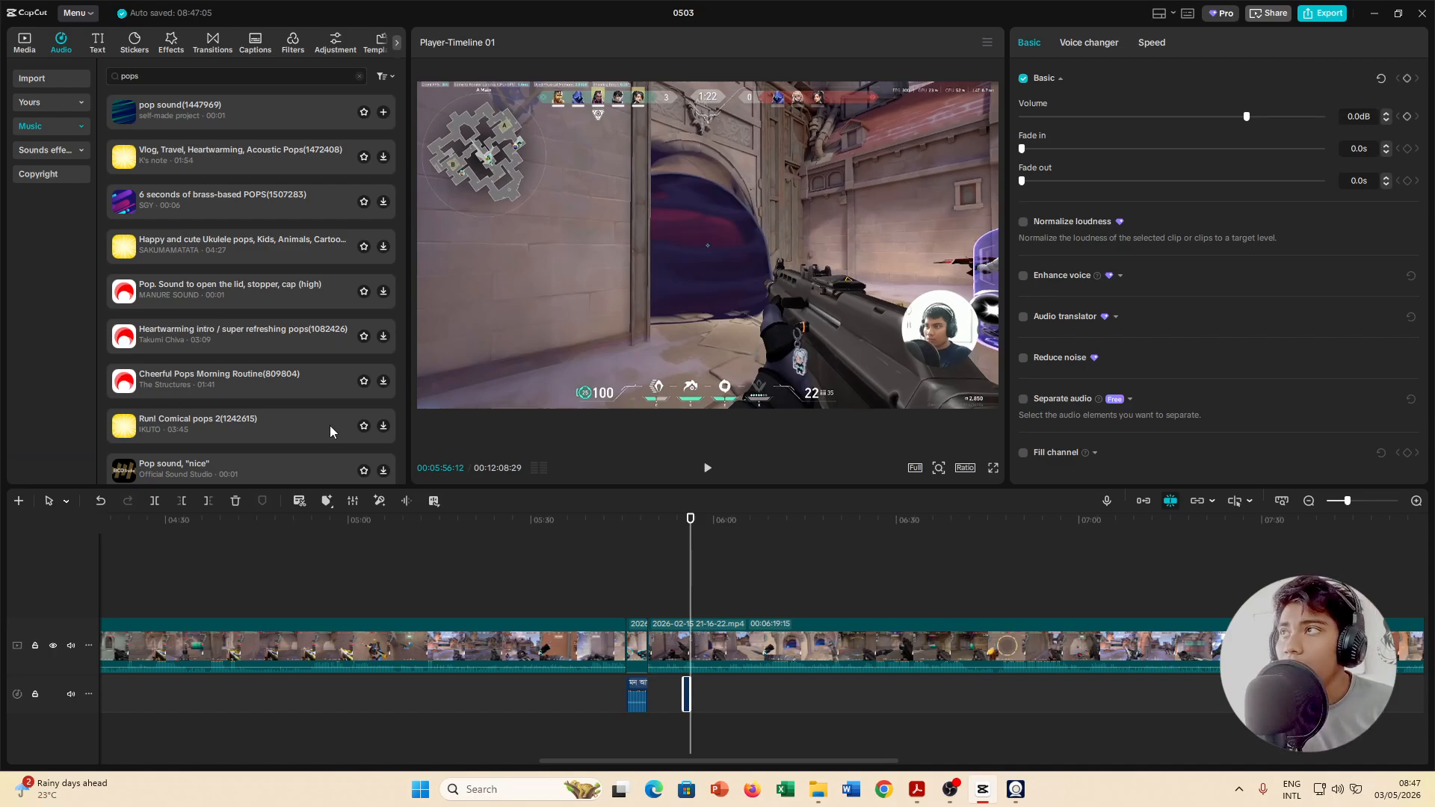
Step: Browse the rest of the search results for "pops" in the audio library
scroll(202, 212, "down", 5)
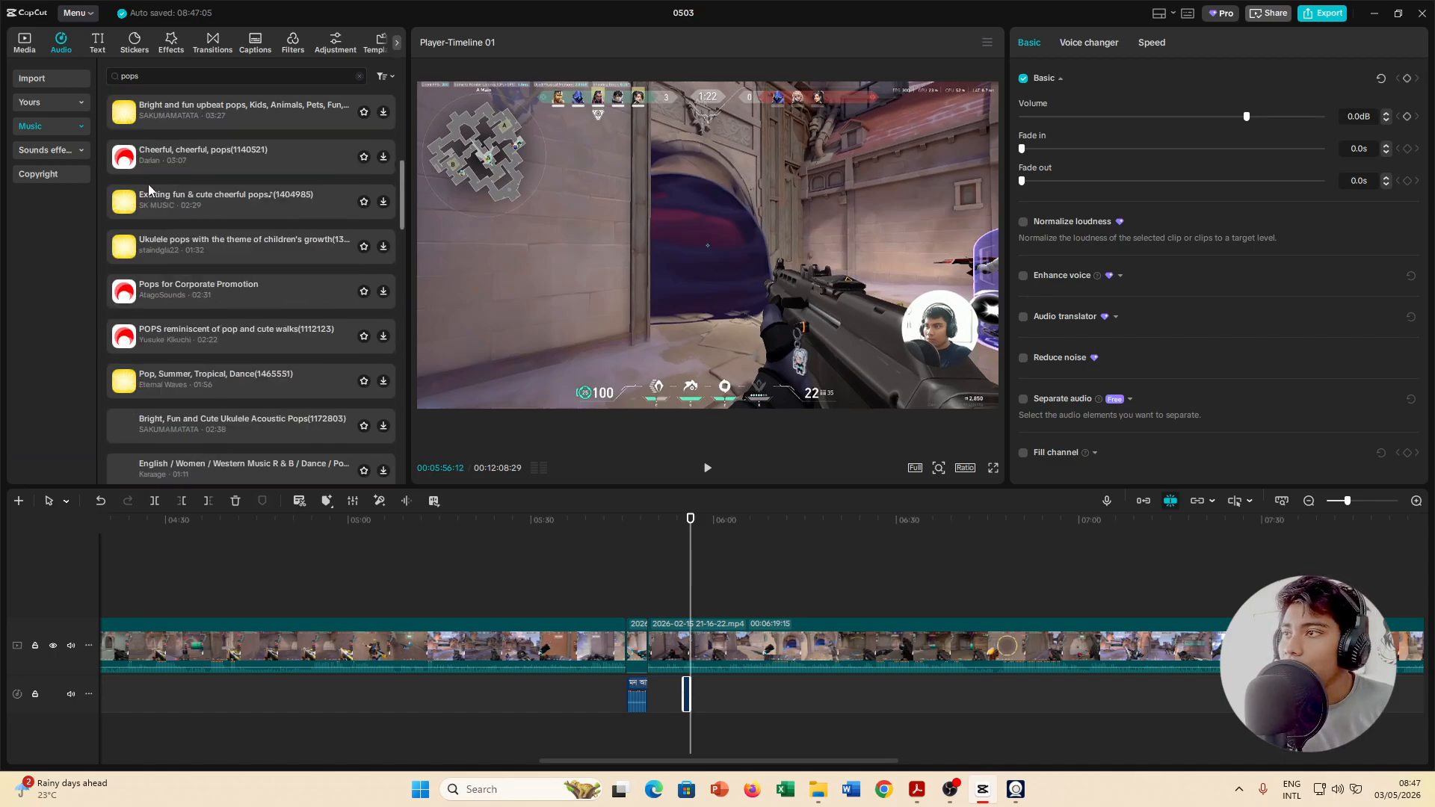
scroll(148, 184, "up", 5)
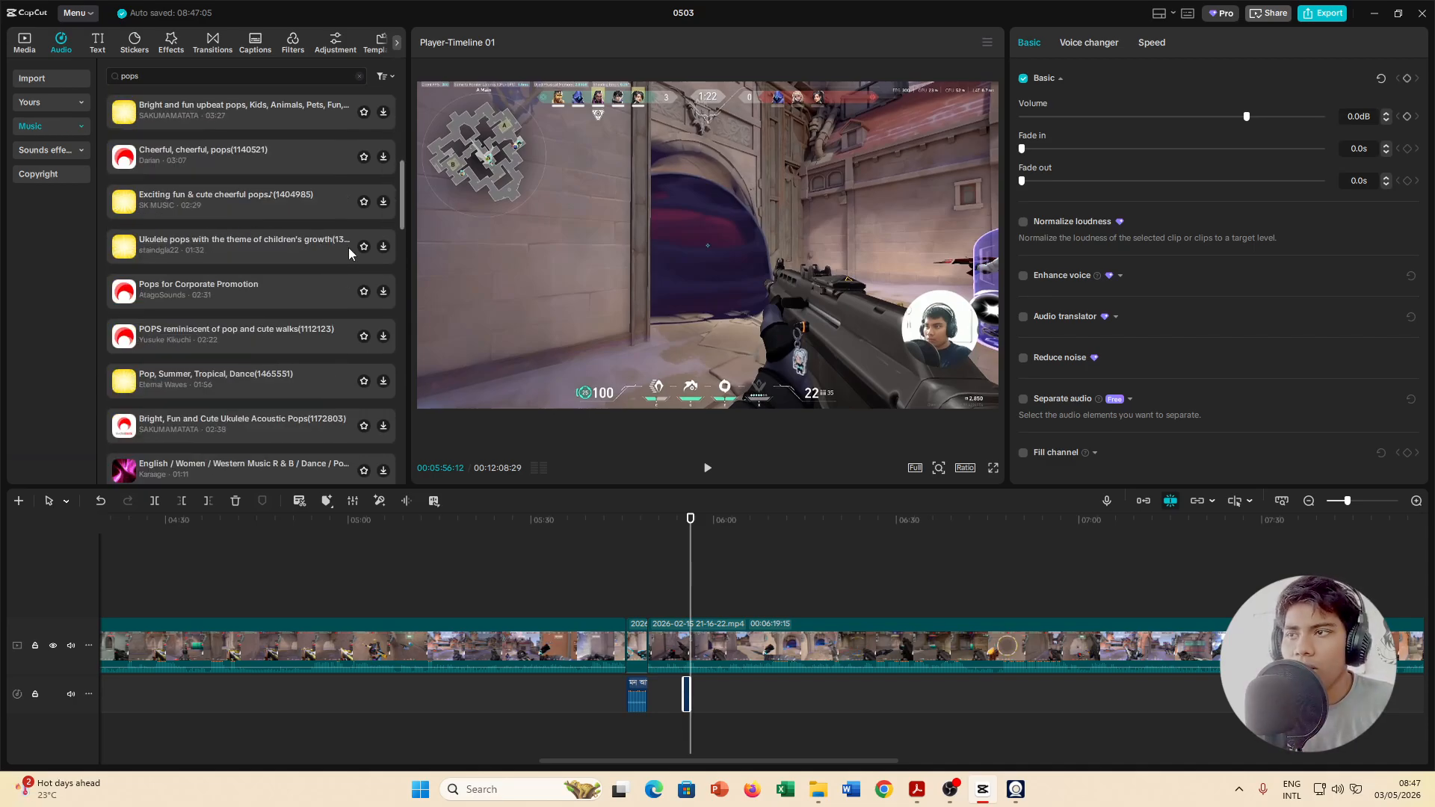
scroll(349, 248, "down", 10)
scroll(360, 324, "down", 6)
scroll(358, 327, "up", 18)
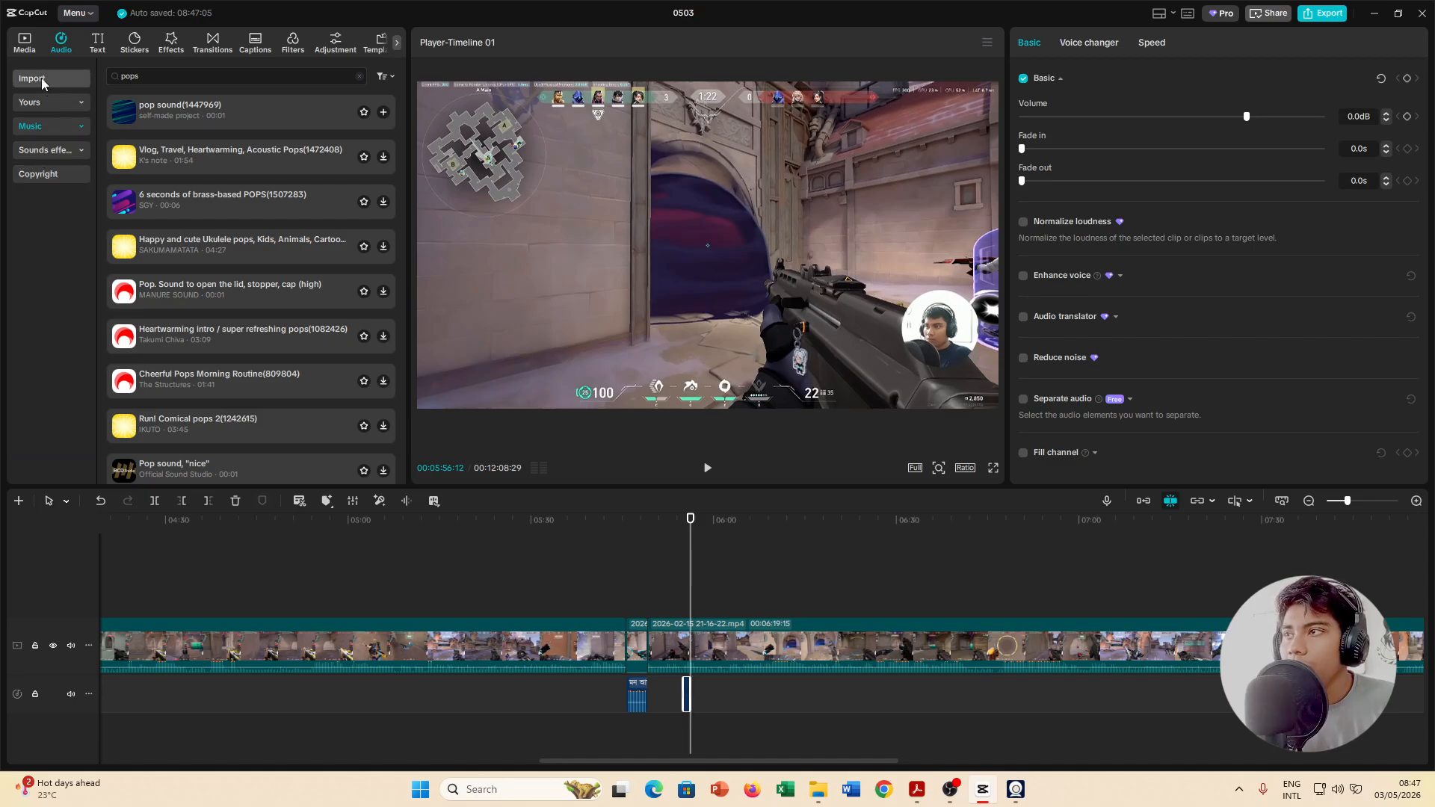
Step: Examine the saved favorite music and the options for importing audio extracted from a video
left_click(397, 45)
left_click(15, 43)
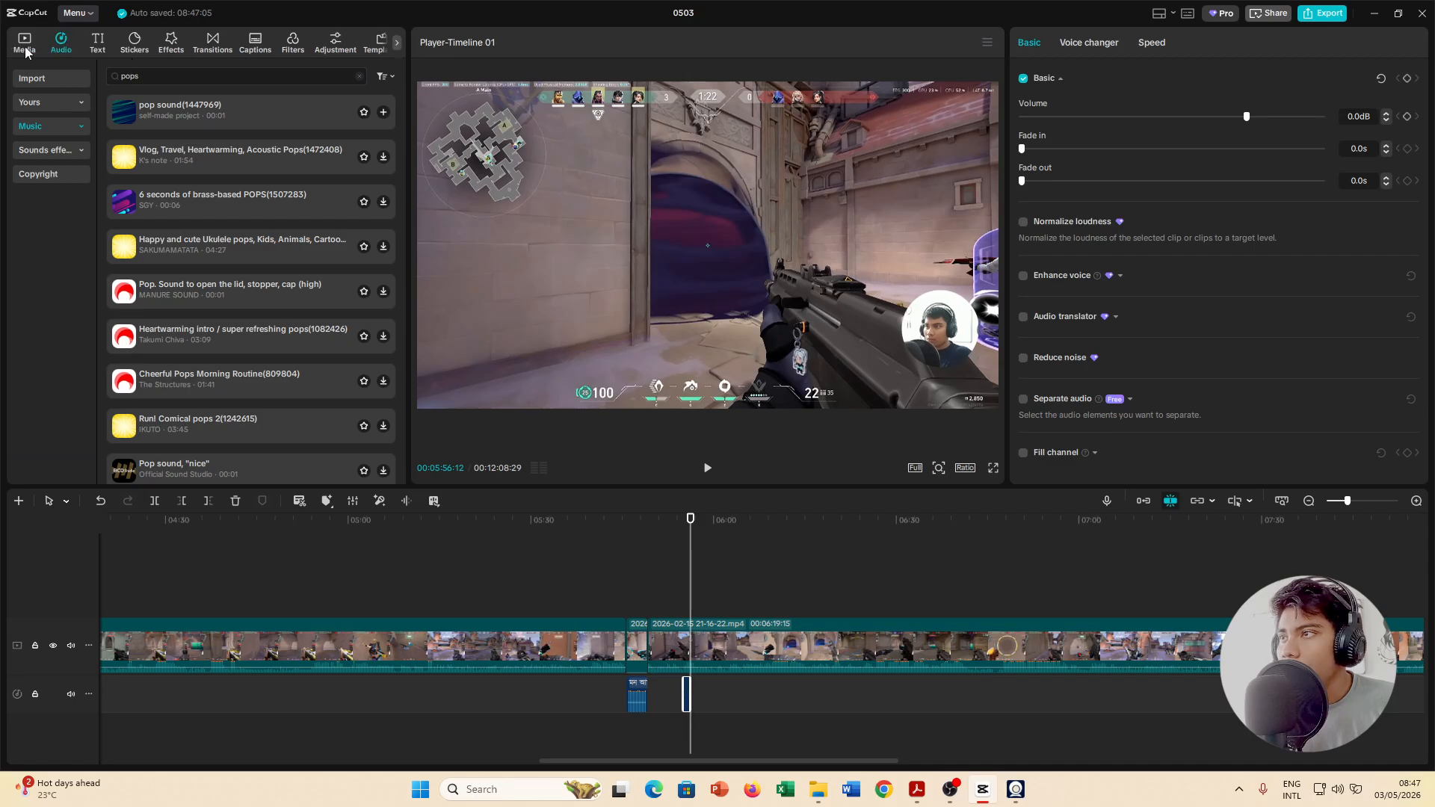
left_click(45, 79)
left_click(46, 99)
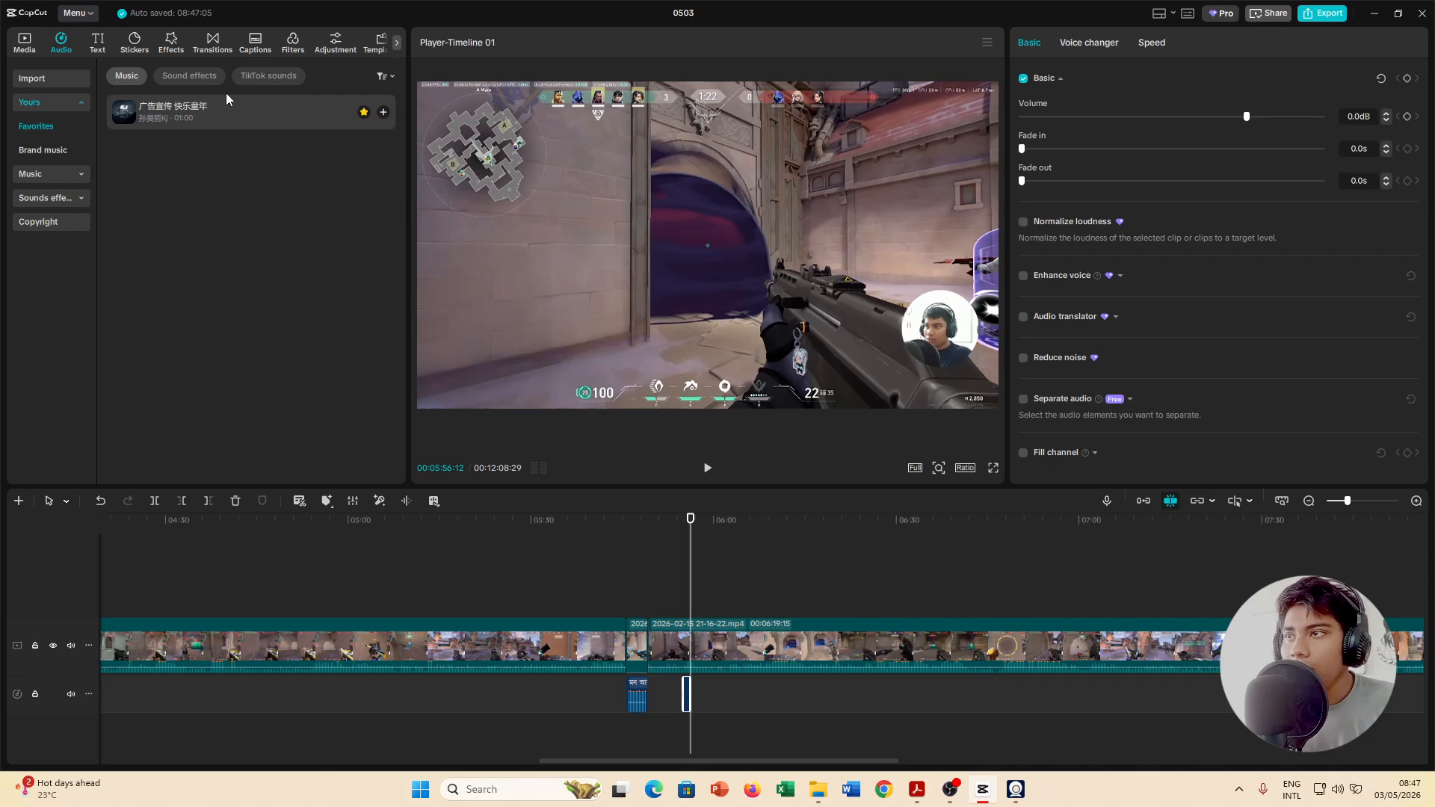
left_click(283, 113)
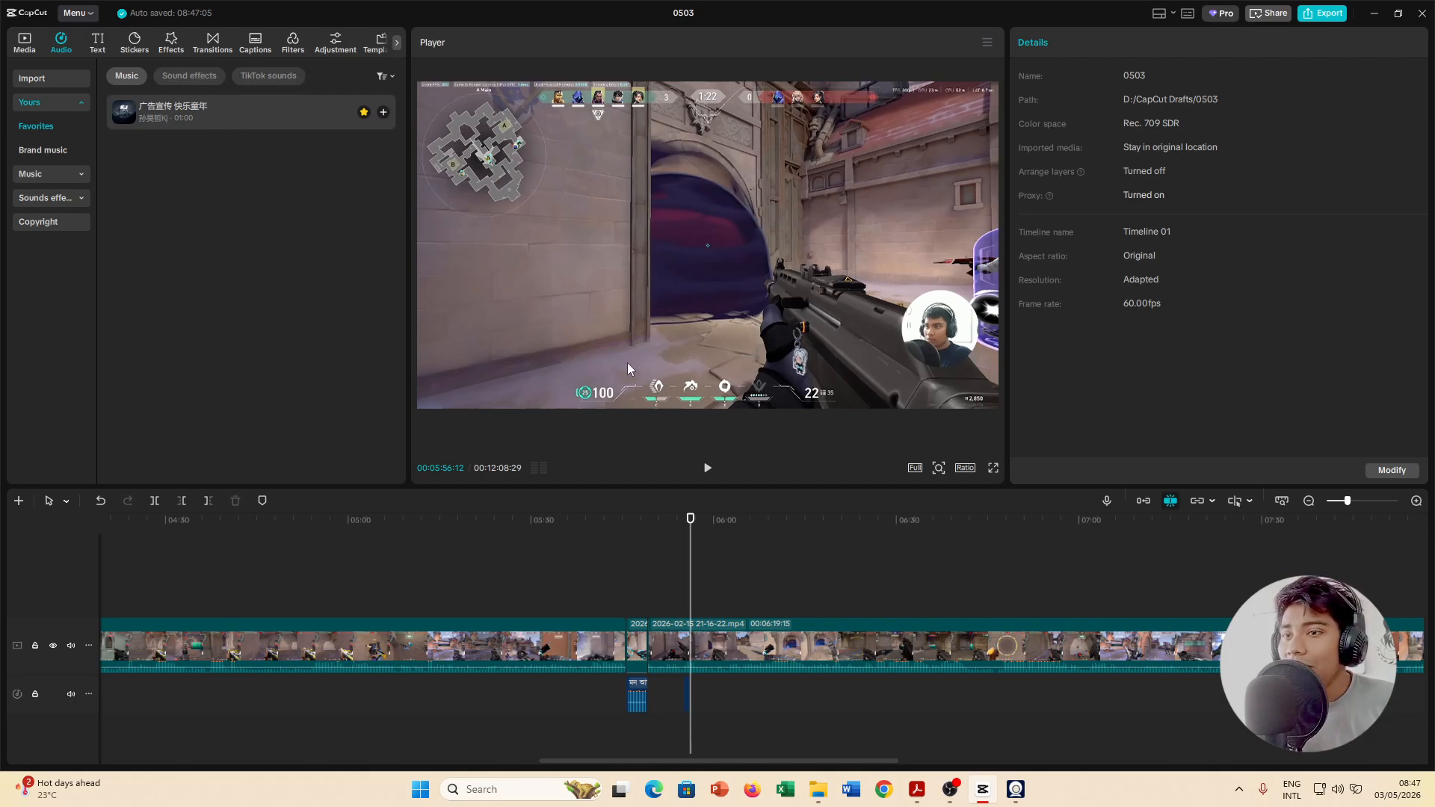
left_click(45, 77)
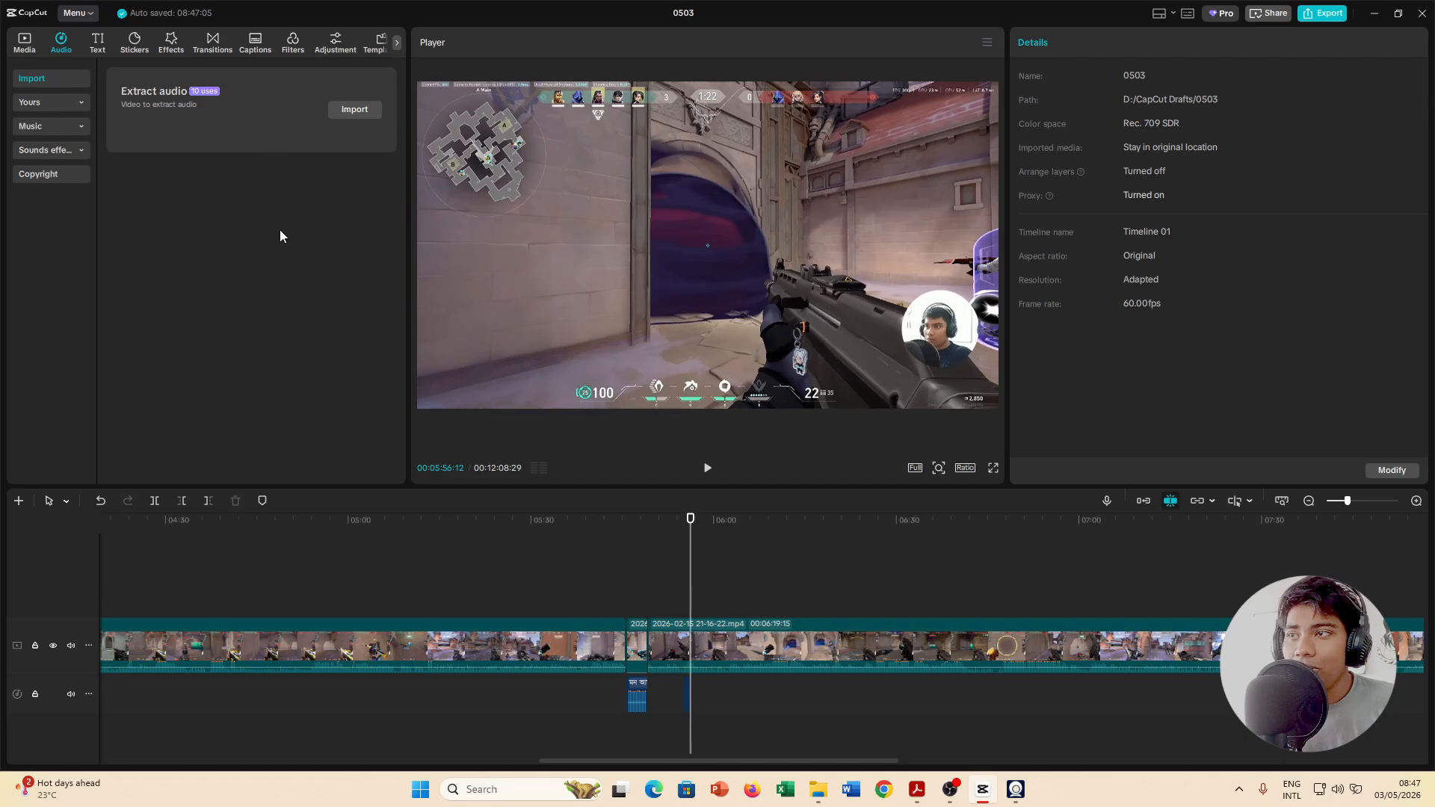